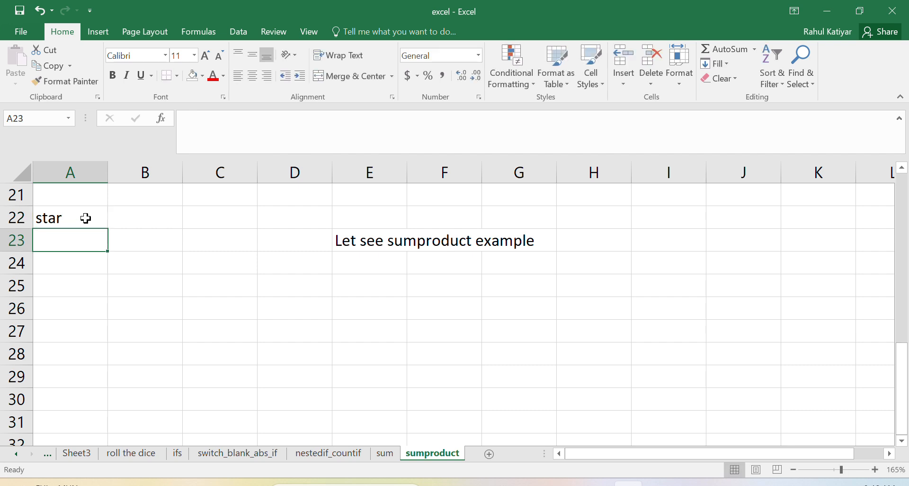
Continue the column A list below "star" with moon in A23, stars in A24 and 8 in A25
text(moon)
key(Return)
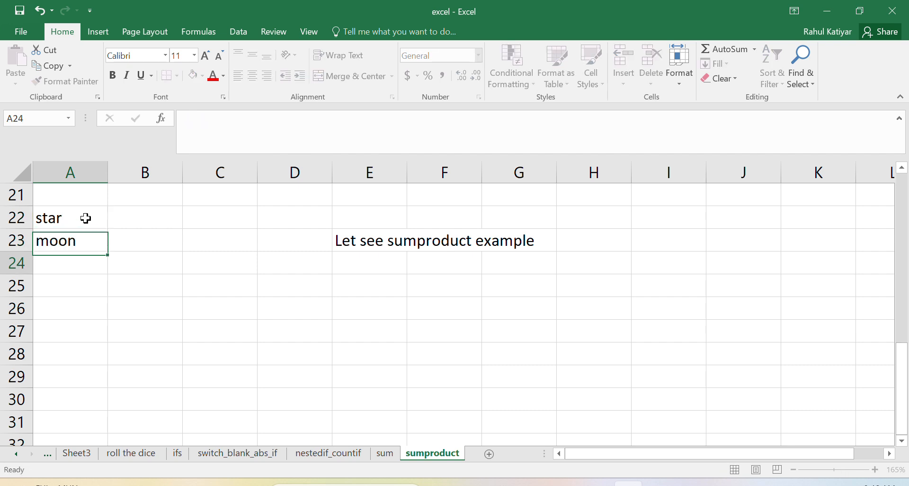
text(stars)
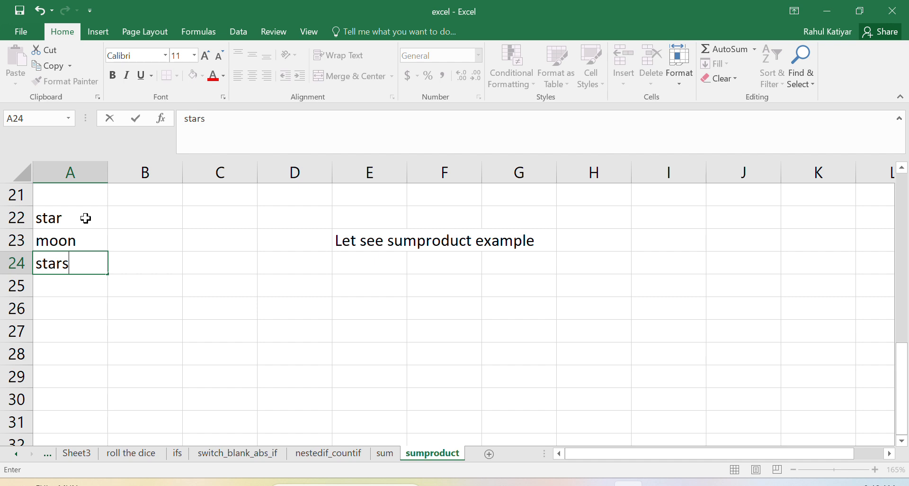
key(Return)
text(8)
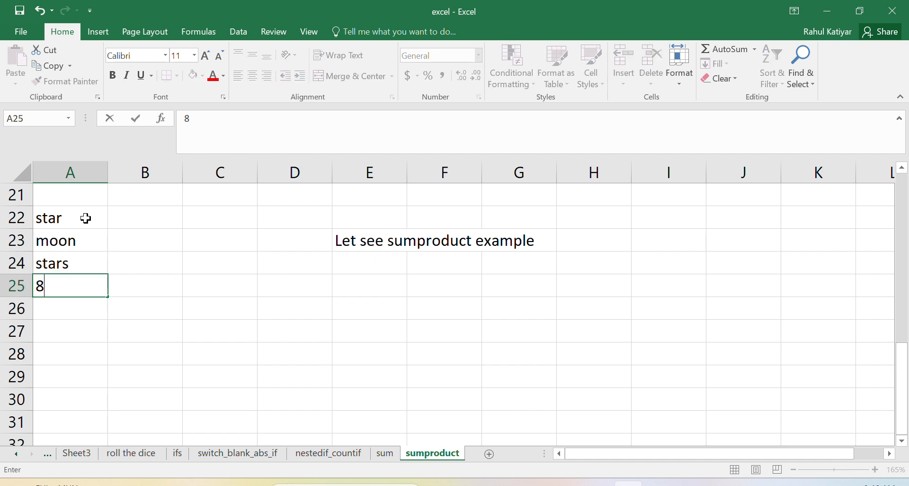
key(Return)
Complete the column A list with star in A26, star in A27 and star1 in A28
text(sta)
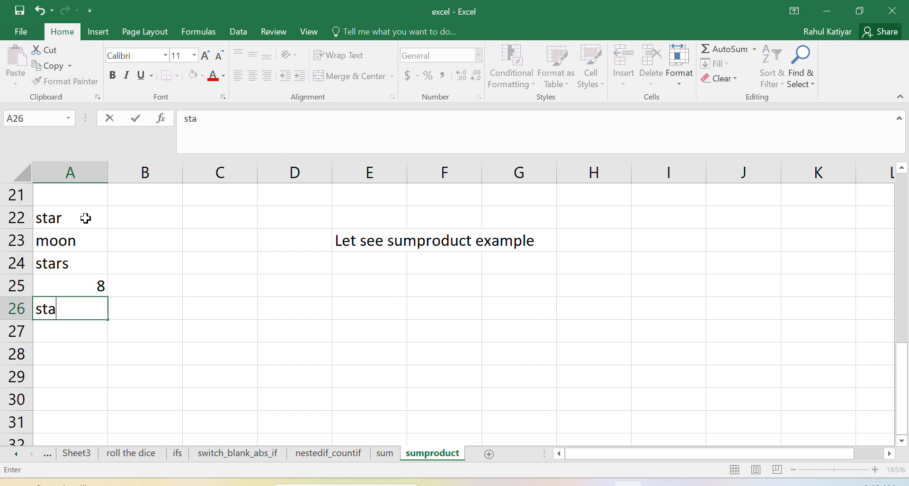
text(r)
key(Return)
text(star)
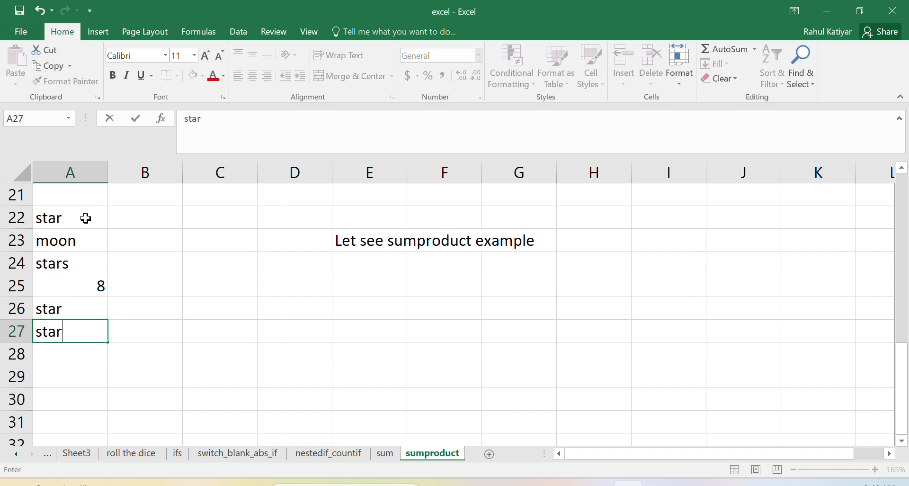
key(Return)
text(star1)
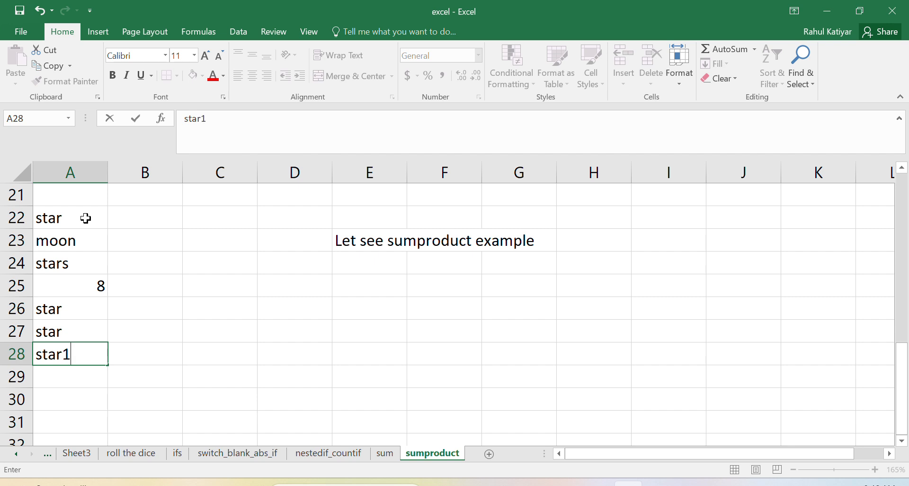
key(Return)
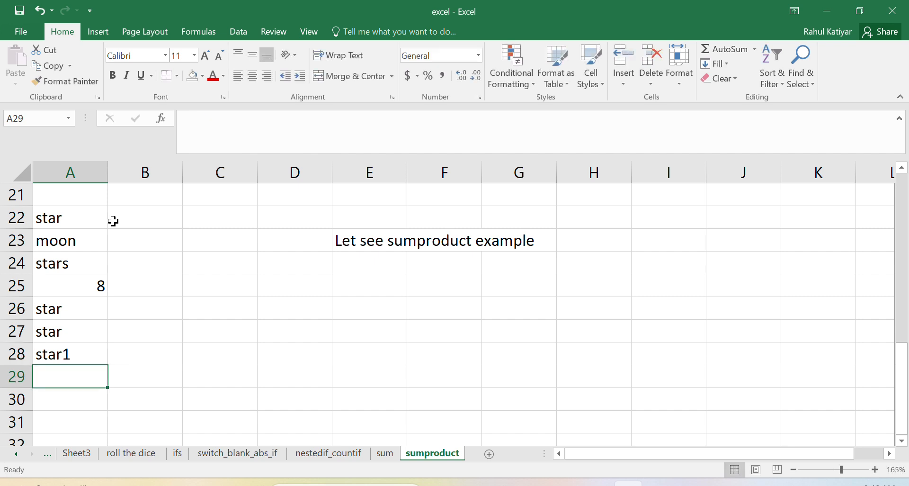
Enter the formula =SUMPRODUCT(--(A22:A28="star")) in cell C22 to count the exact "star" entries
click(142, 237)
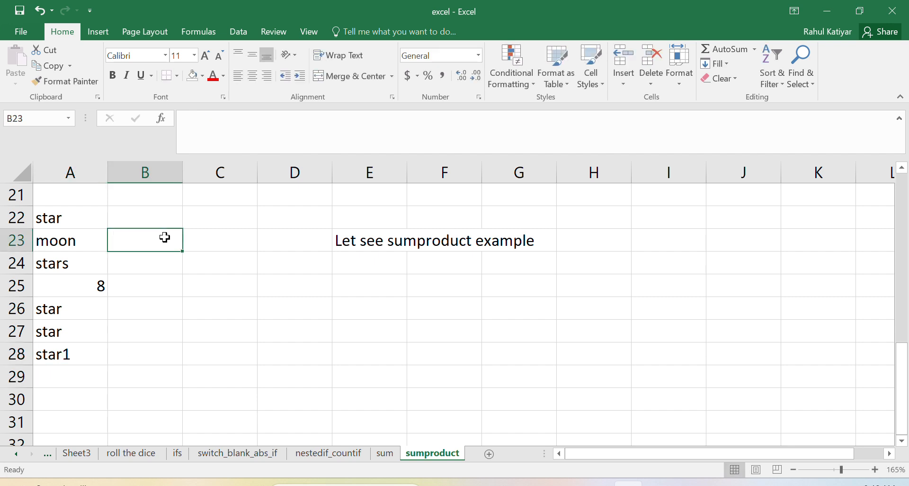
click(199, 222)
text(=)
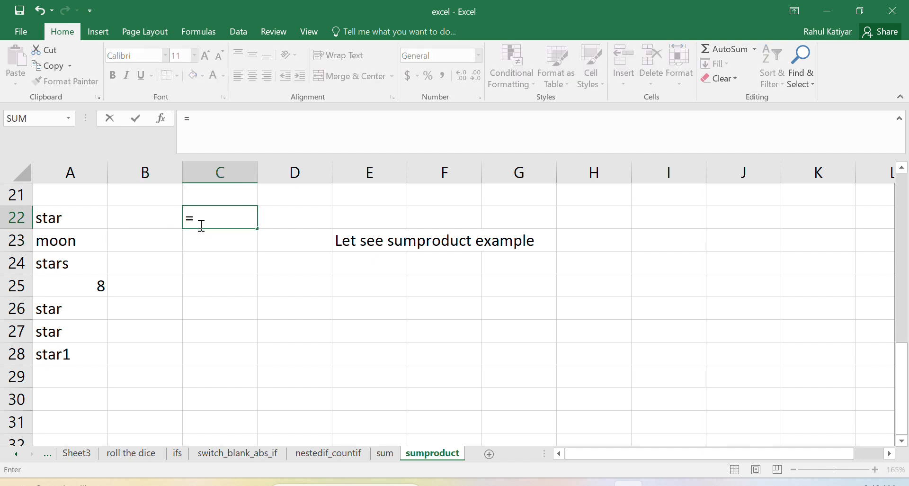
text(sumprod)
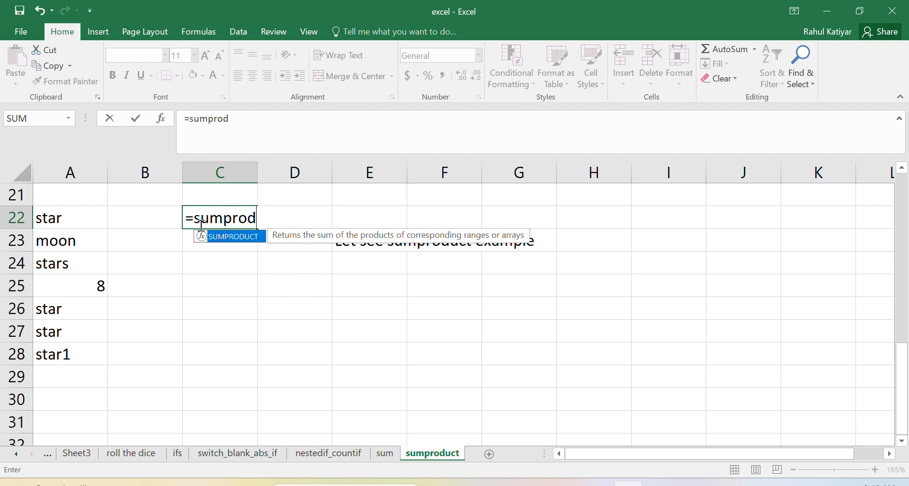
text(uct(--()
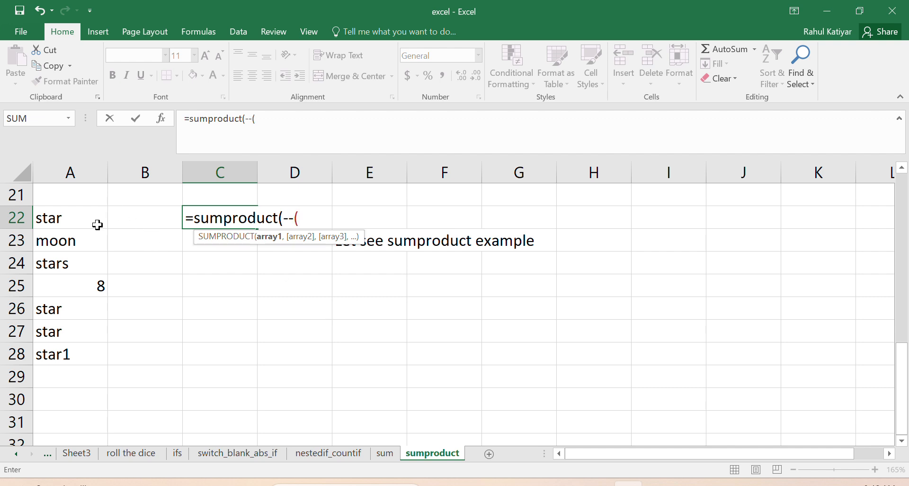
drag(93, 222, 81, 356)
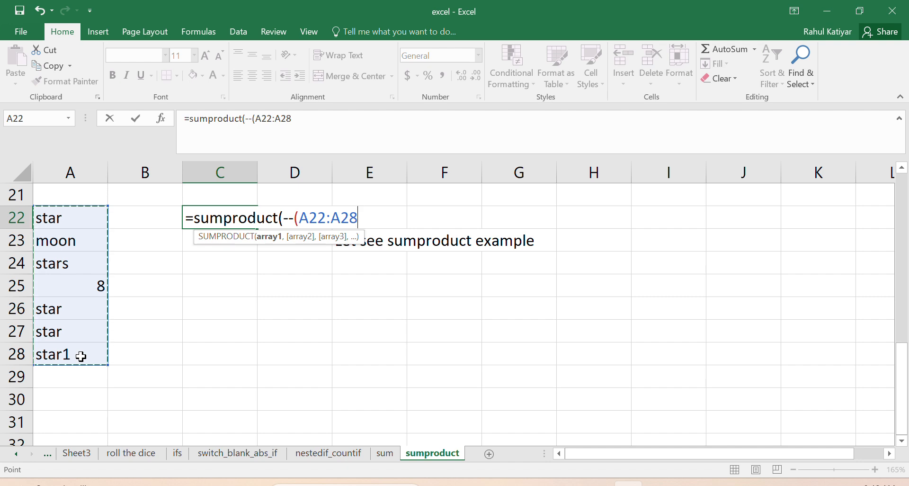
text(="star)
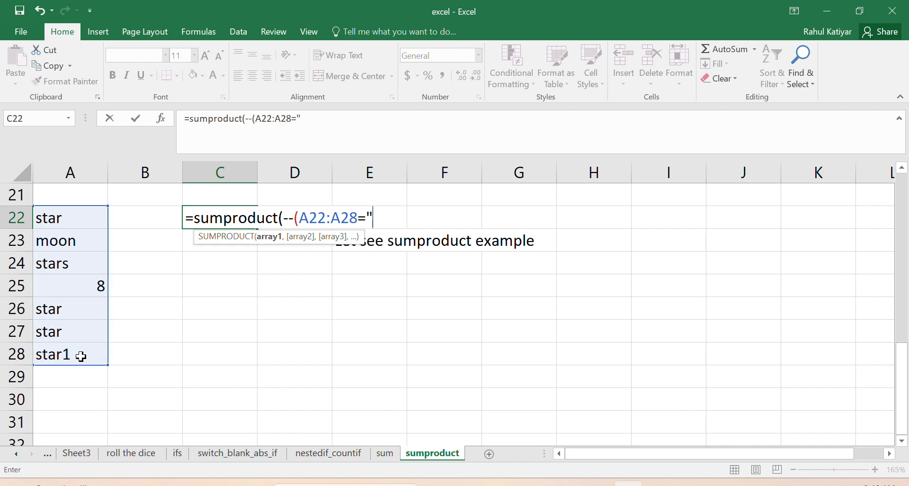
text(")))
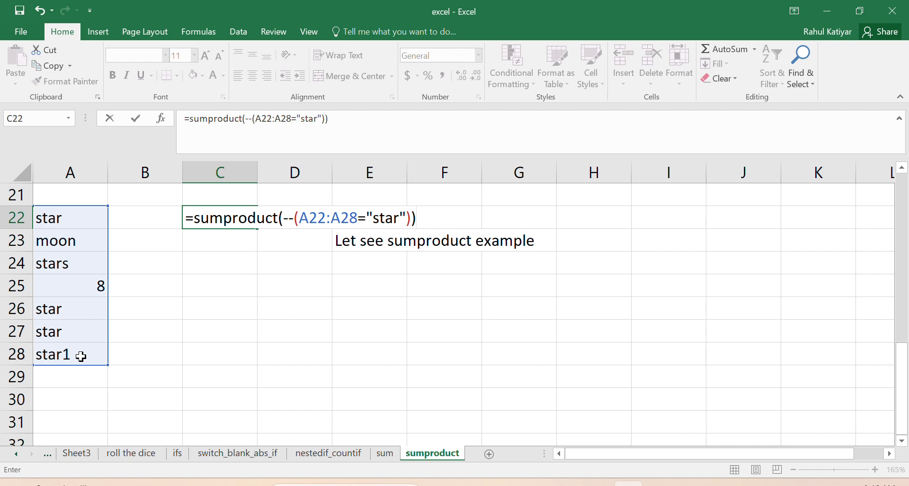
key(Return)
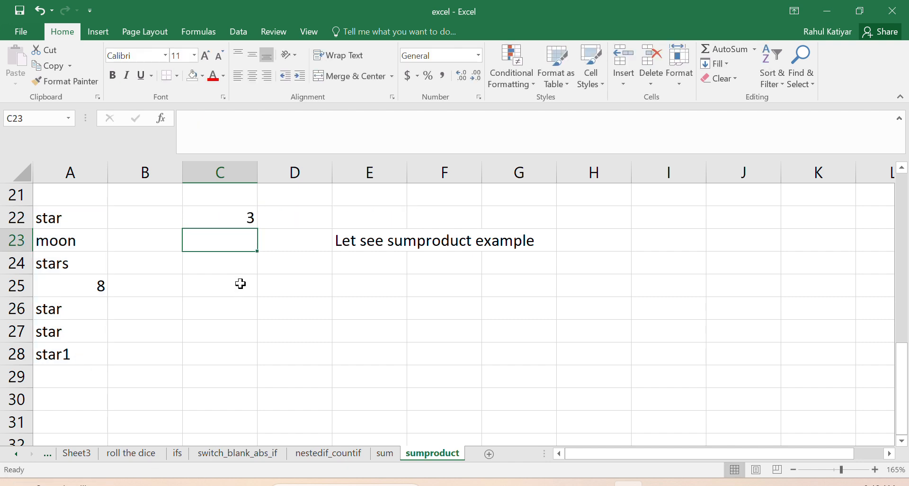
Fill the three cells containing exactly "star" (A22, A26 and A27) with yellow
click(245, 214)
click(47, 216)
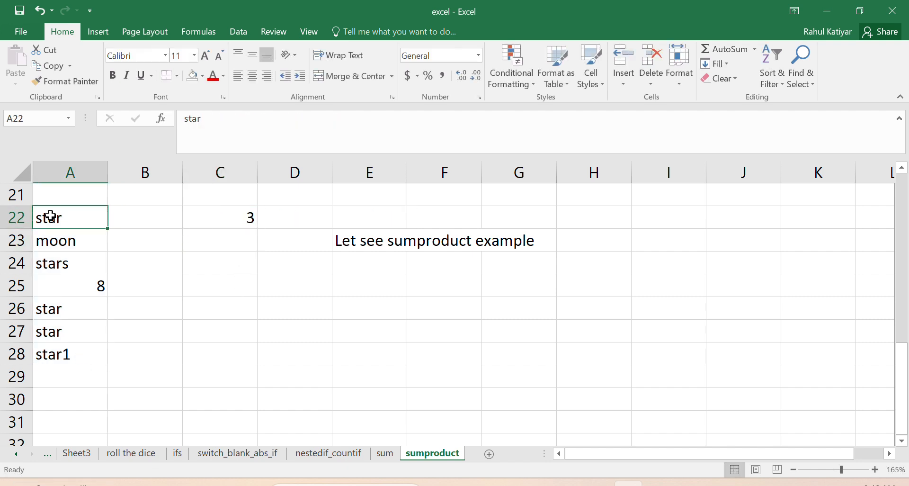
ctrl+click(59, 317)
ctrl+click(53, 332)
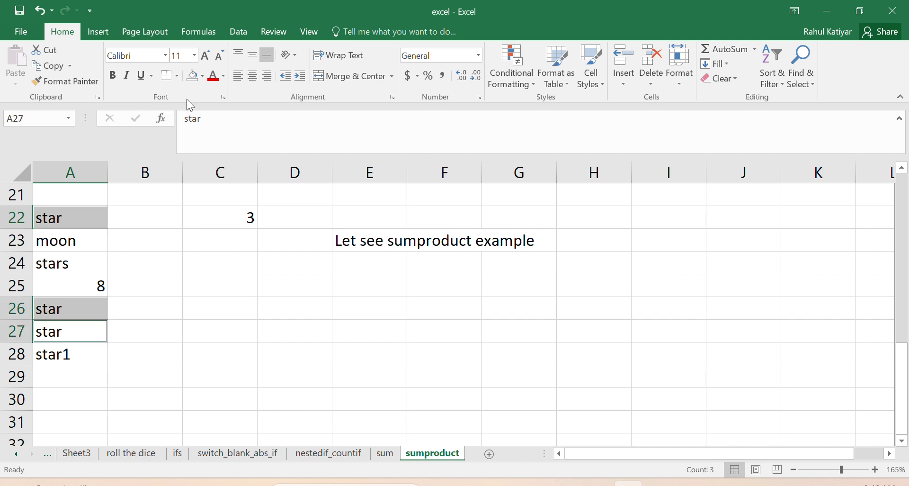
click(202, 77)
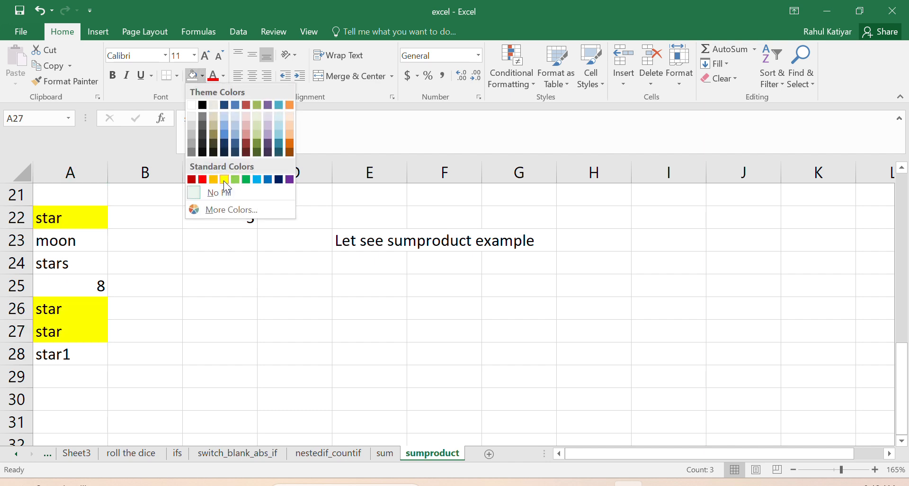
click(224, 181)
click(221, 277)
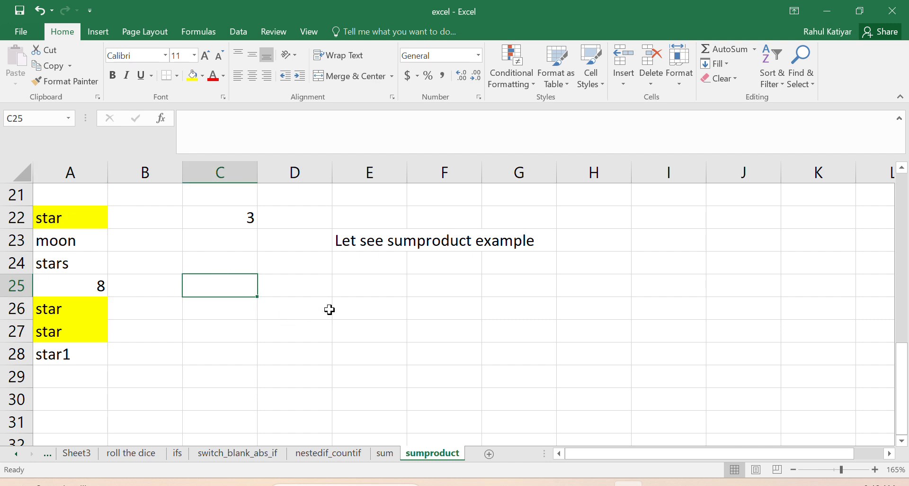
Copy the formula text from C22 without its equals sign and paste it as plain text into C25
click(232, 218)
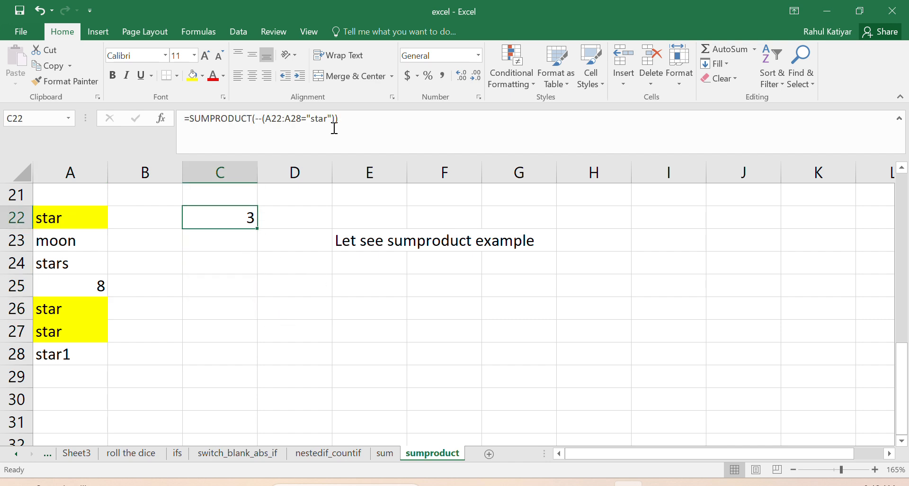
drag(341, 121, 190, 118)
key(ctrl+c)
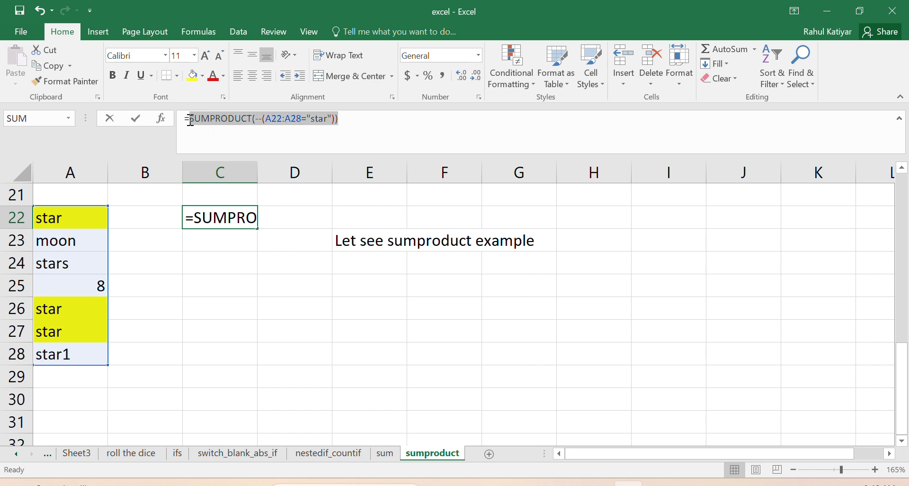
click(224, 285)
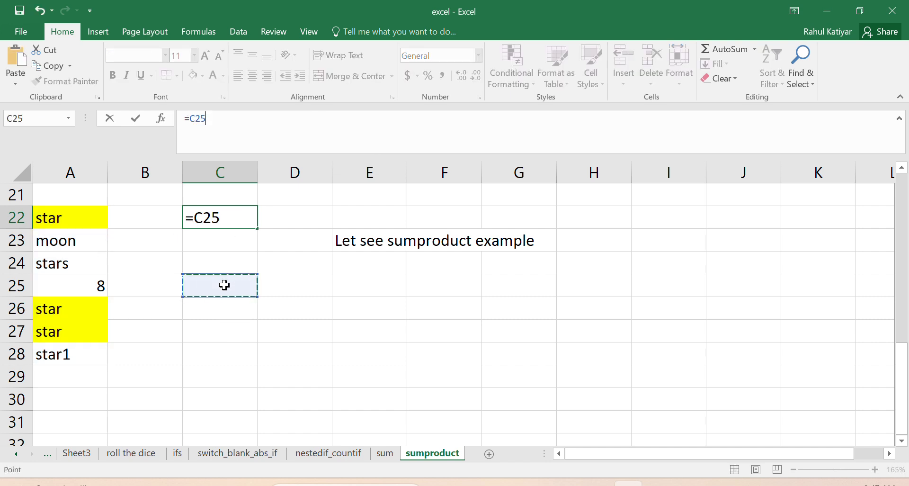
key(Escape)
click(224, 285)
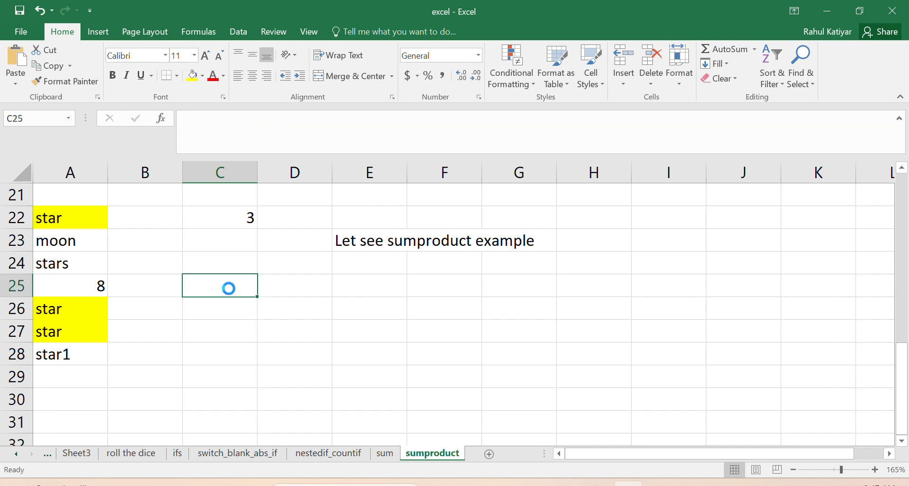
key(ctrl+v)
click(237, 324)
click(394, 287)
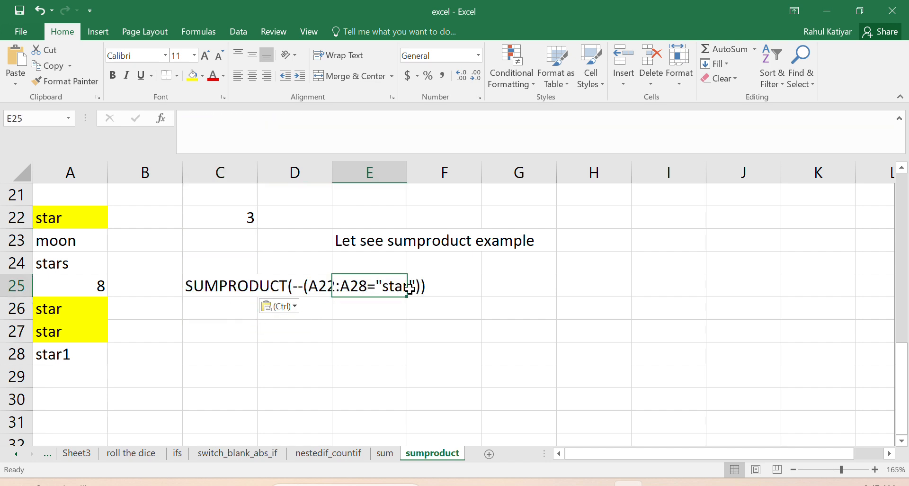
click(418, 286)
Copy the inner expression --(A22:A28="star") from the formula text in C25
click(239, 283)
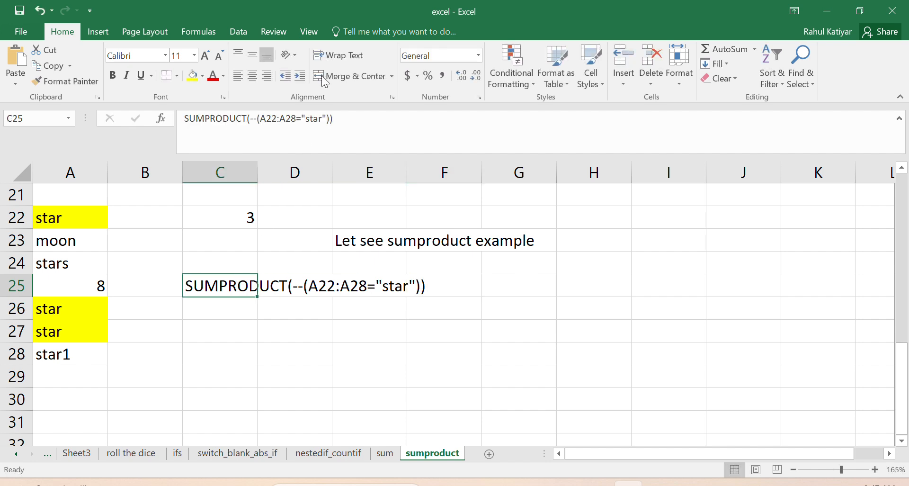
drag(330, 120, 251, 119)
key(ctrl+c)
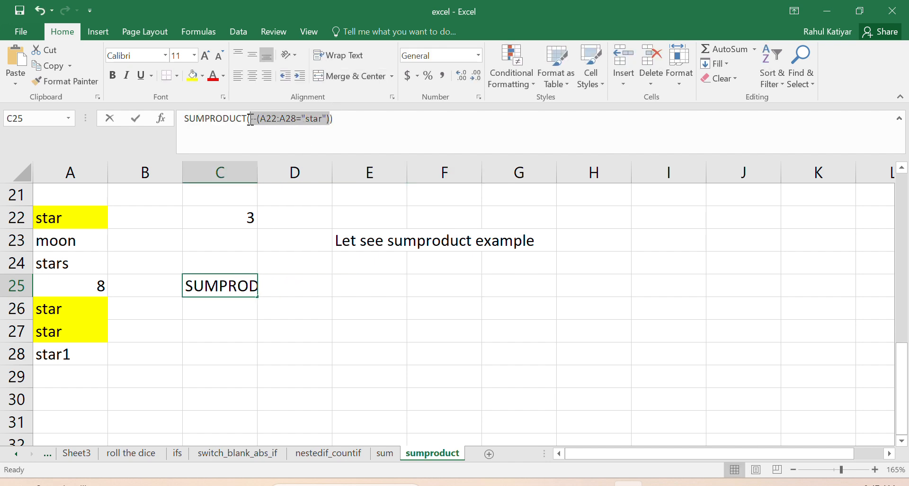
Try to paste the copied expression into C27, and clear that cell again
click(232, 335)
key(ctrl+v)
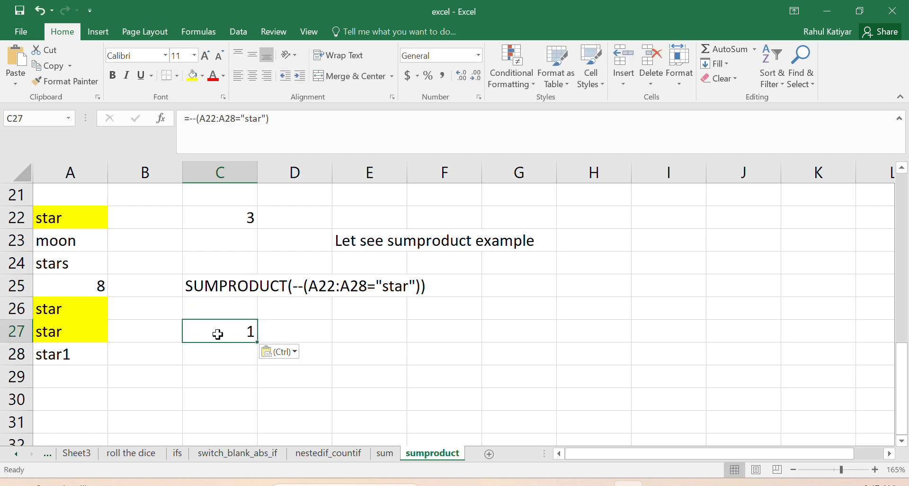
right_click(237, 333)
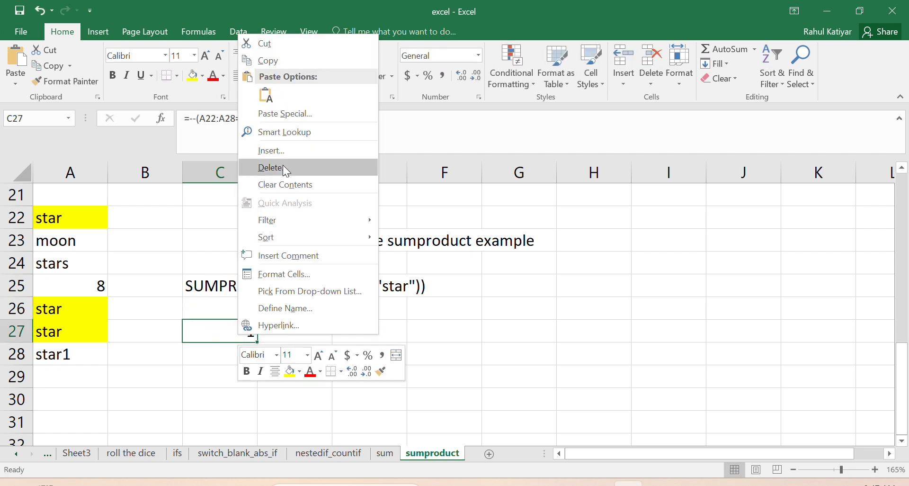
click(280, 117)
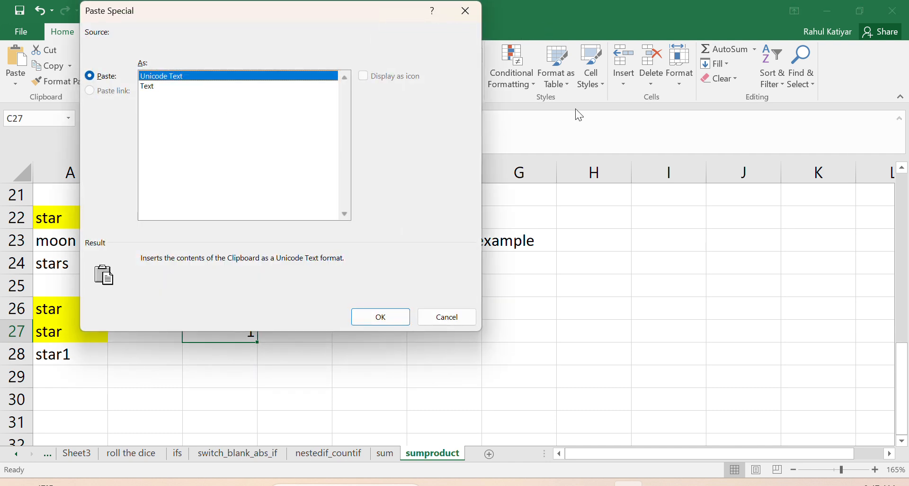
click(450, 320)
click(362, 345)
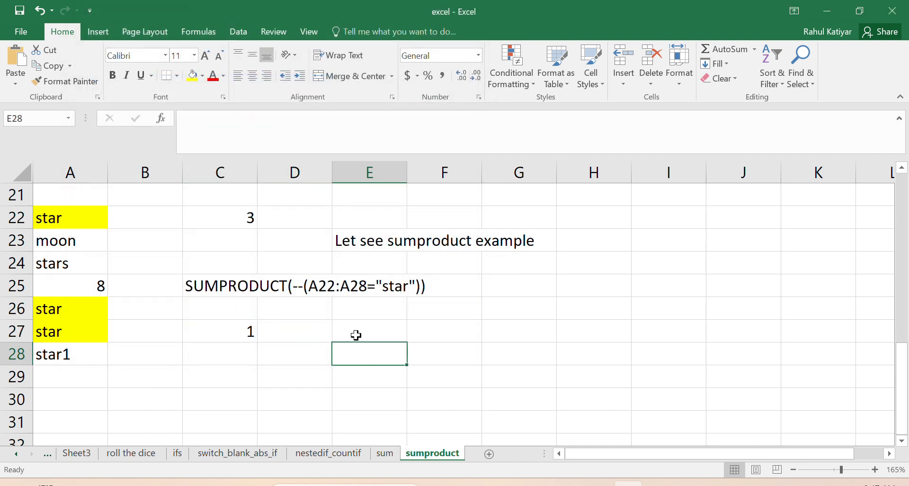
click(223, 334)
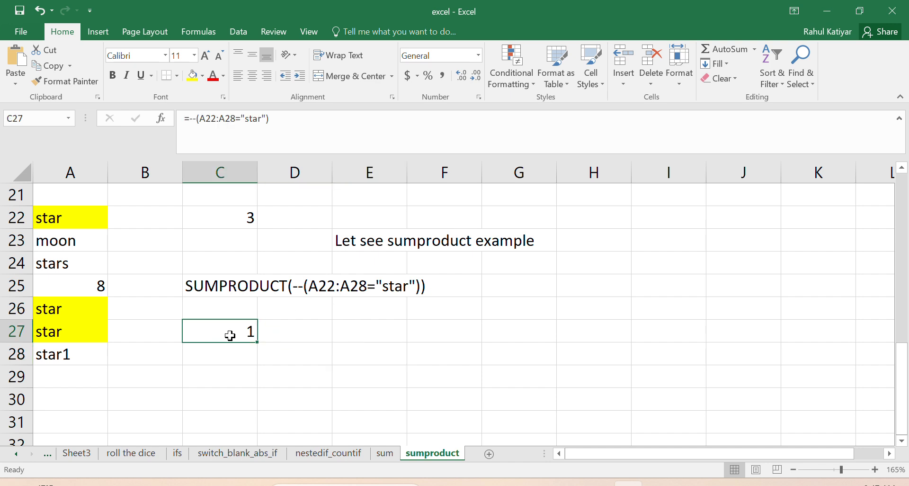
key(Delete)
Paste the copied expression into C26 as text with a leading apostrophe, showing --(A22:A28="star")
click(303, 287)
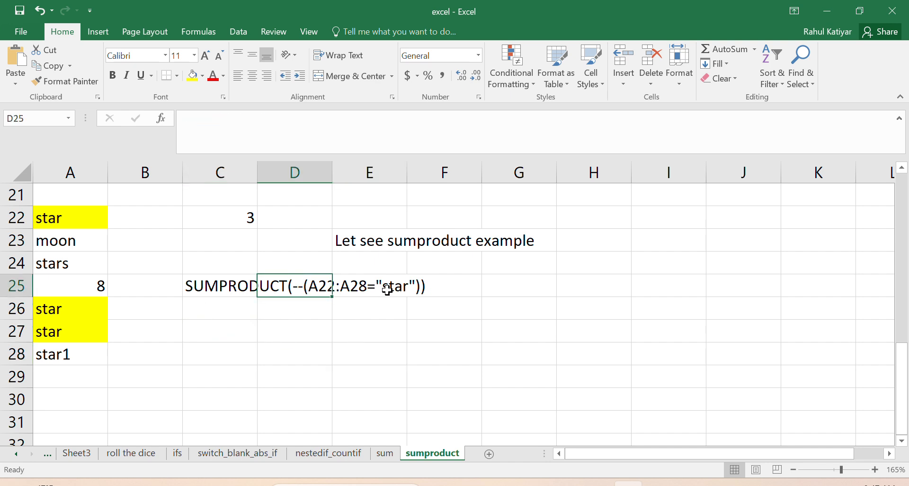
double_click(420, 285)
click(234, 284)
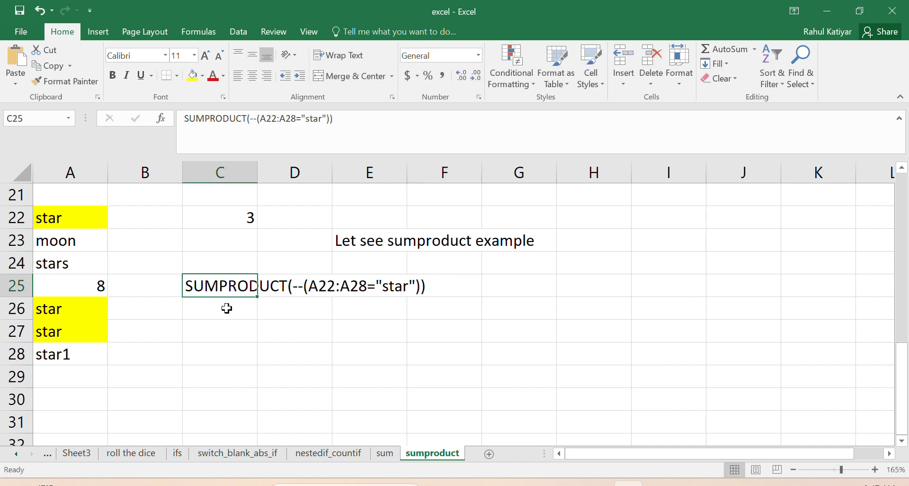
click(246, 306)
text(')
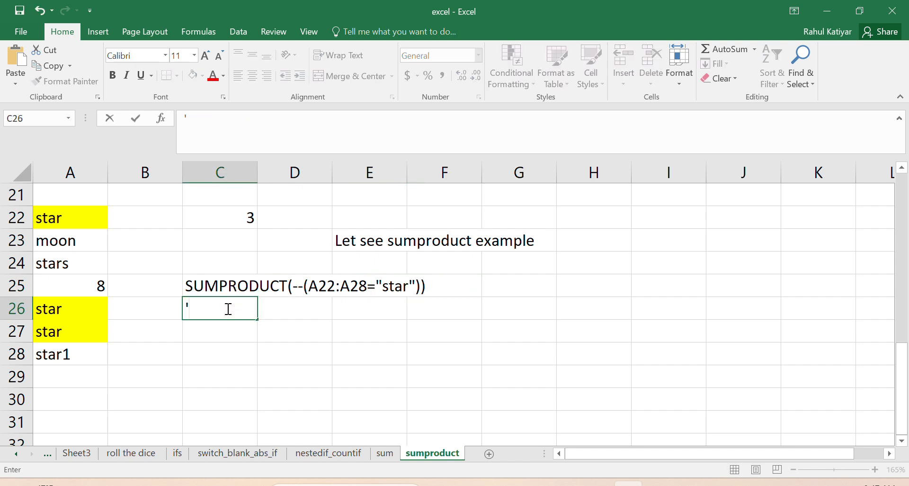
key(ctrl+v)
click(236, 370)
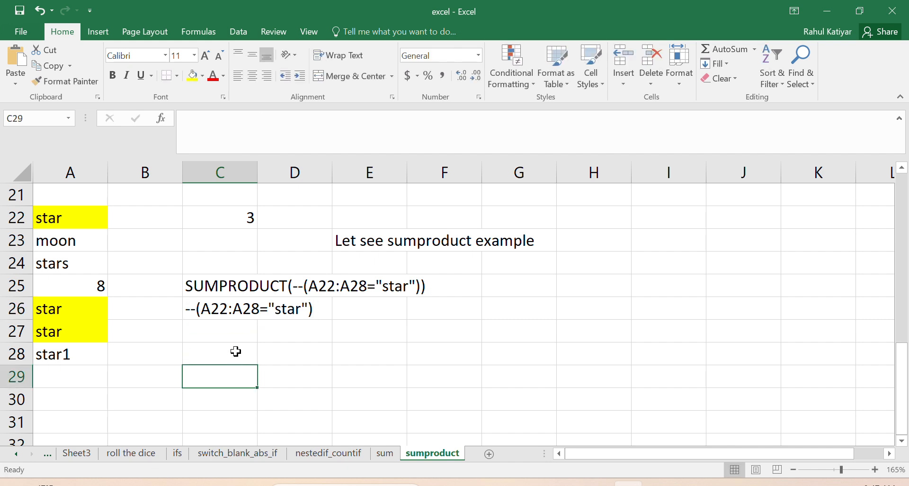
Enter the note "This reduces above formula to --{True," in E26, beside the inner expression
click(218, 308)
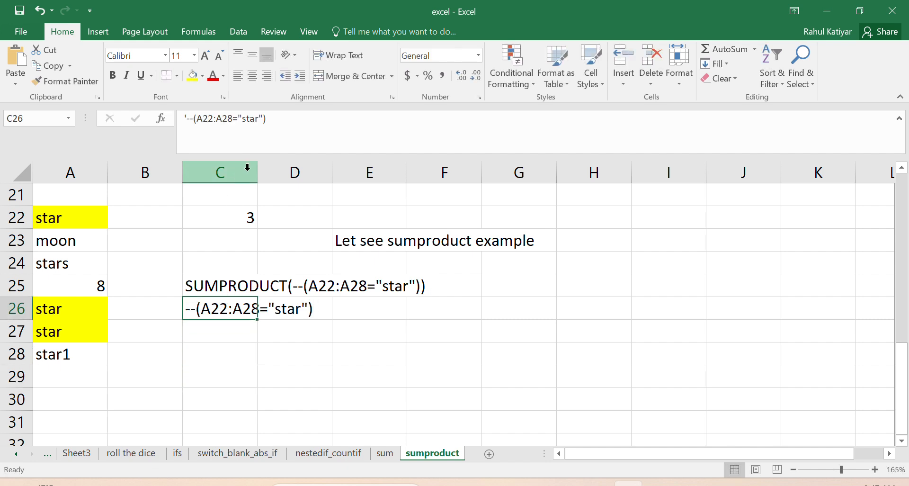
click(366, 310)
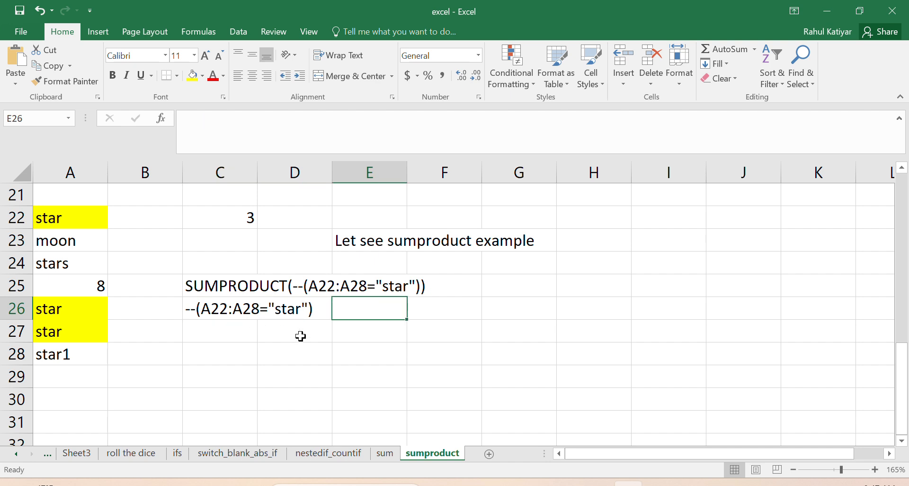
text(This re)
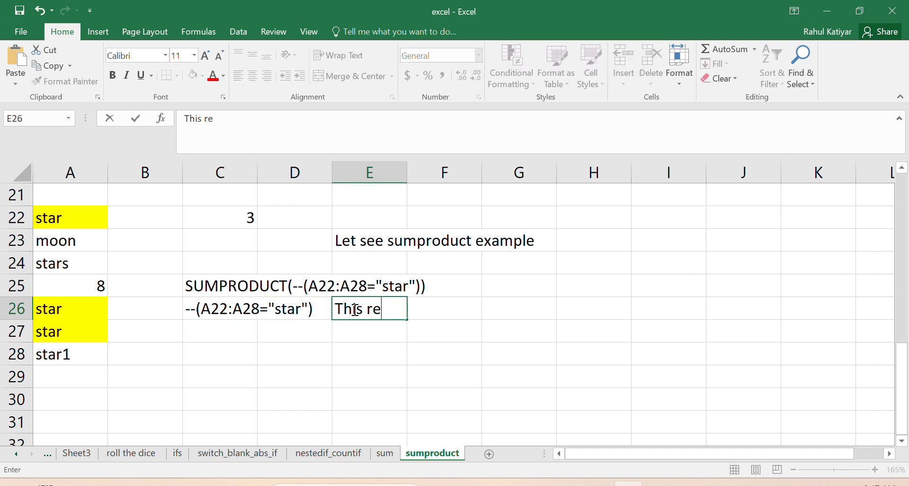
text(duces )
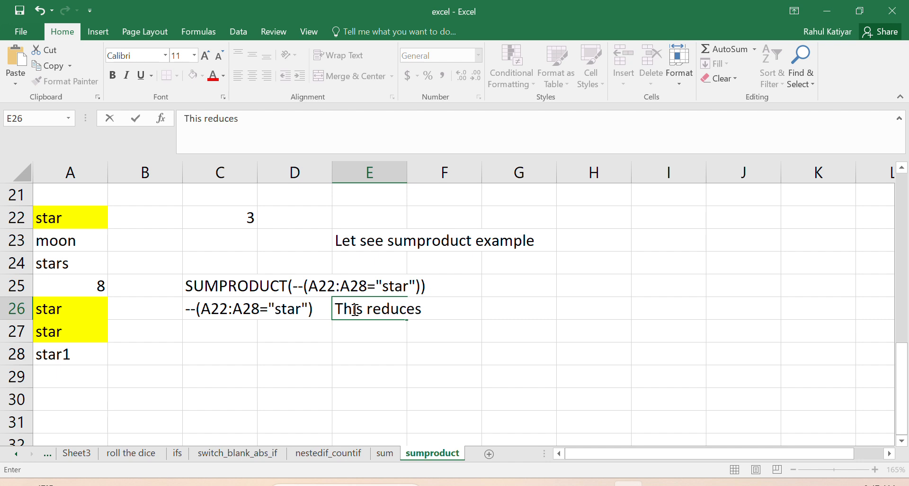
text(above)
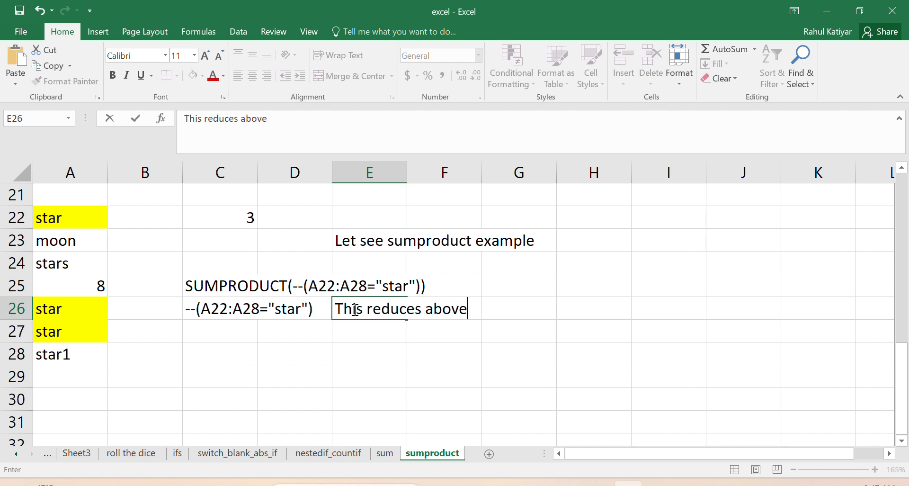
text( formula)
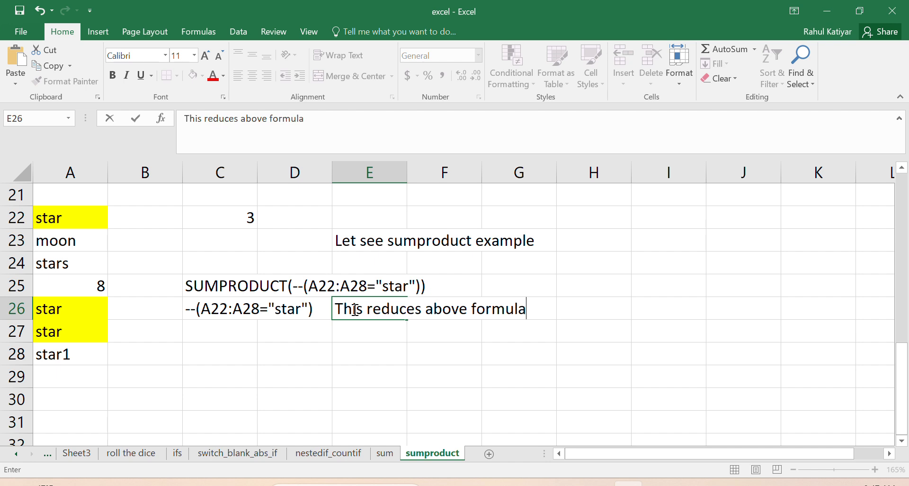
text( to)
text(--()
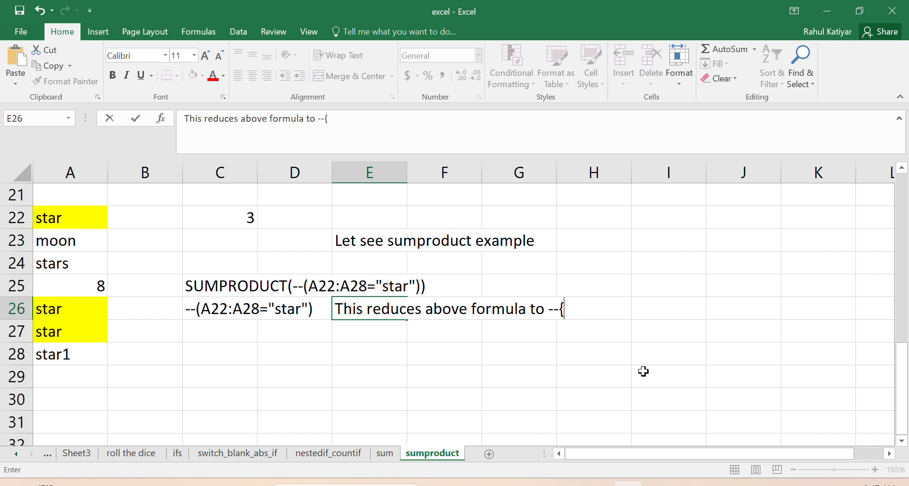
text(True,)
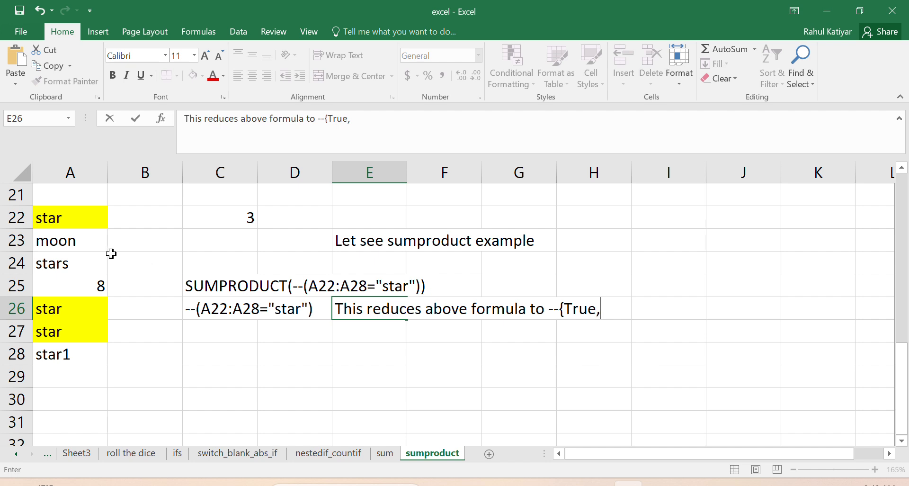
click(152, 223)
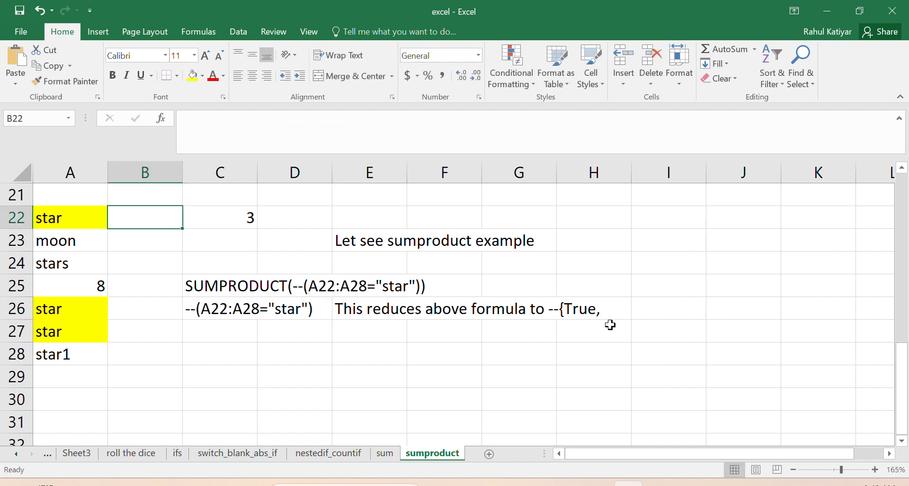
Extend the note in E26 with the remaining comparison results "False,False,False,True,True,False"
click(312, 314)
click(224, 317)
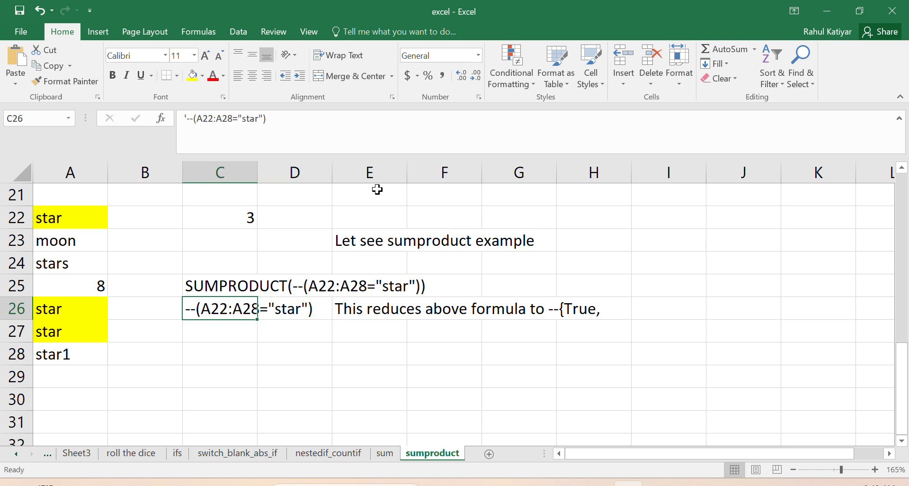
click(587, 314)
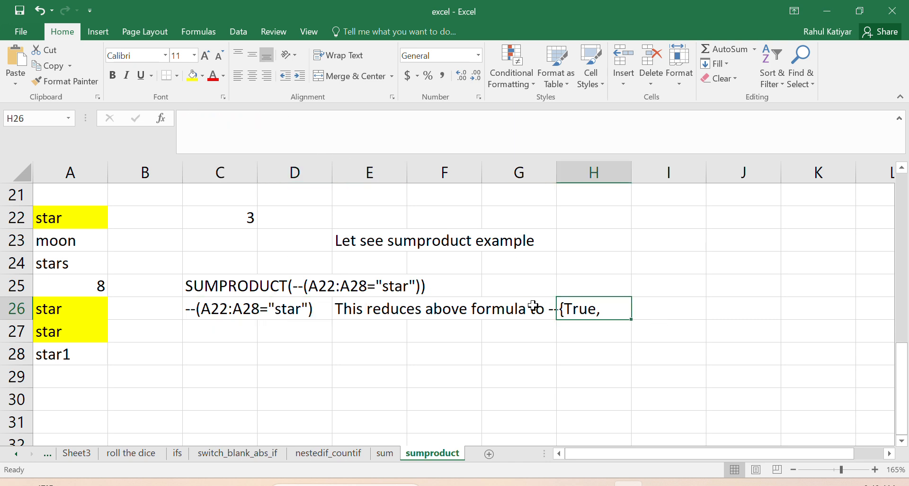
click(402, 308)
click(378, 123)
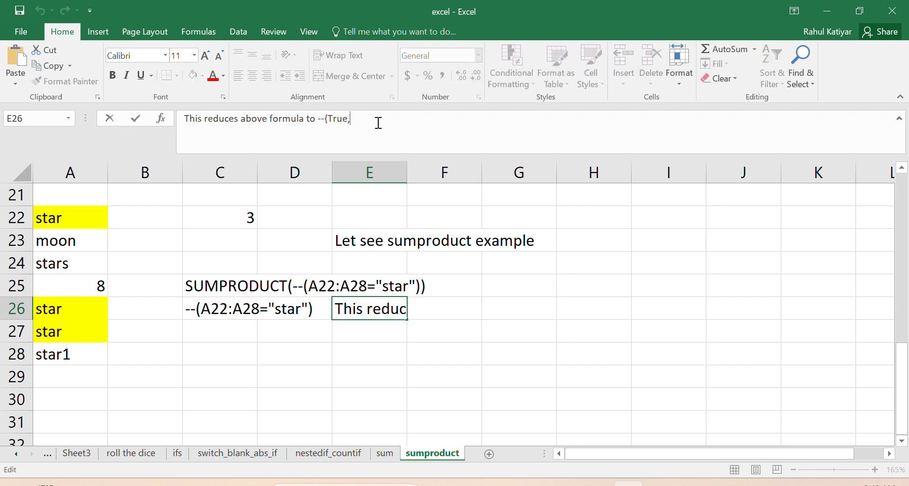
text(Fal)
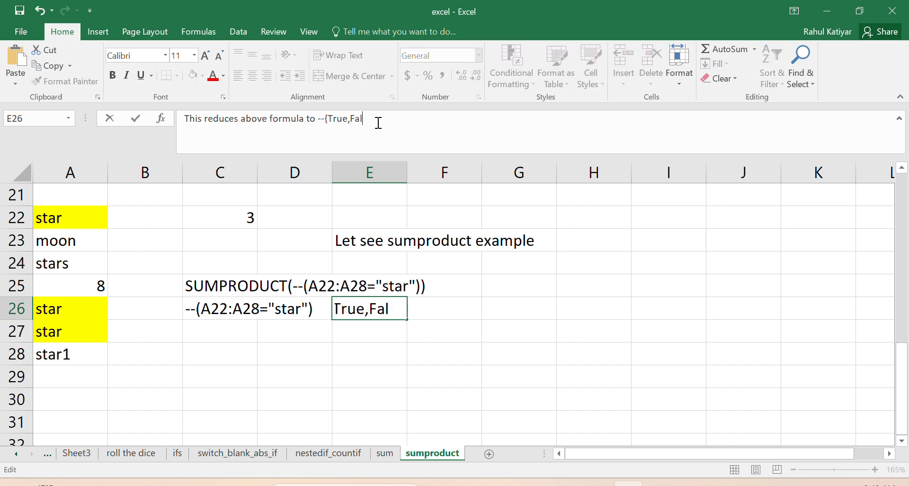
text(se,Fal)
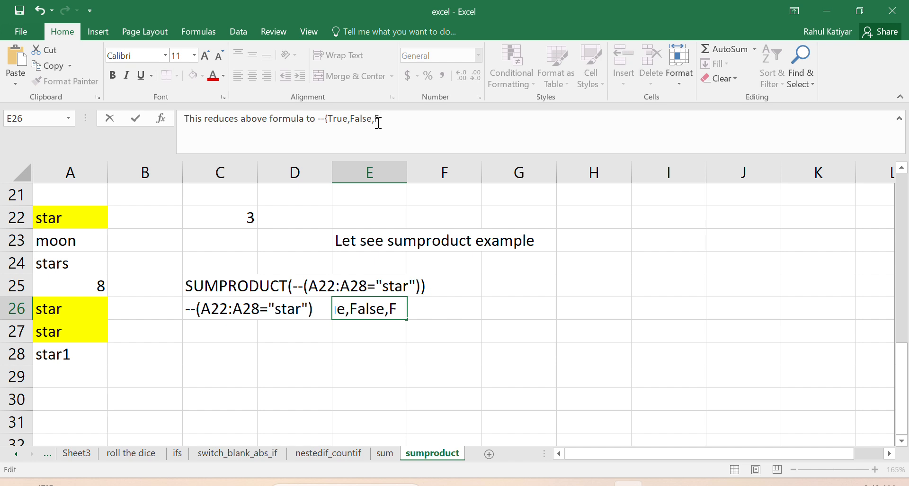
text(se)
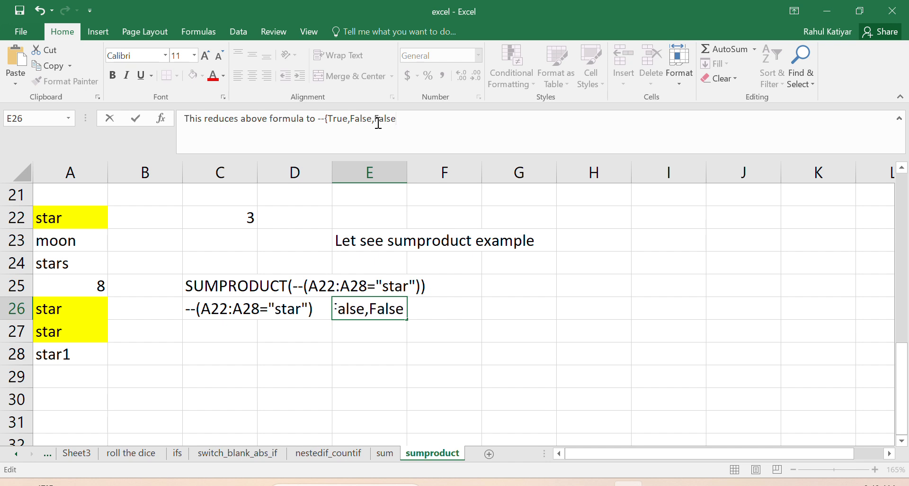
text(,)
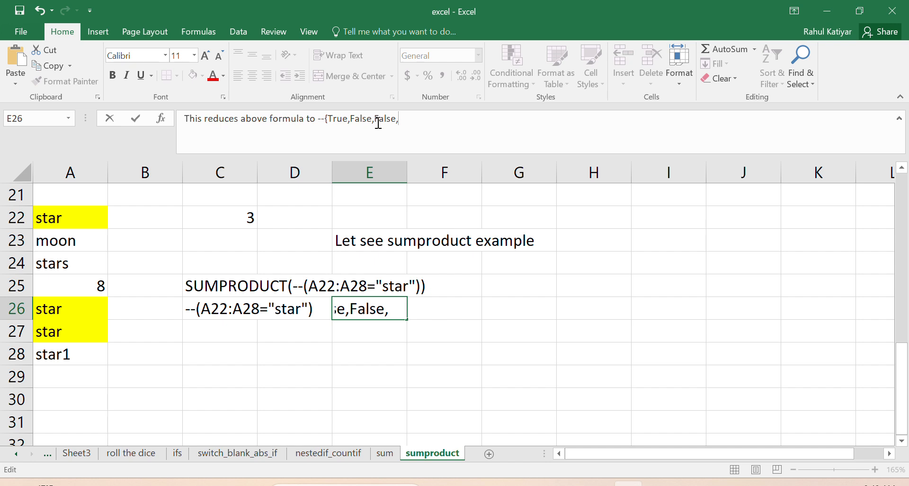
text(Fals)
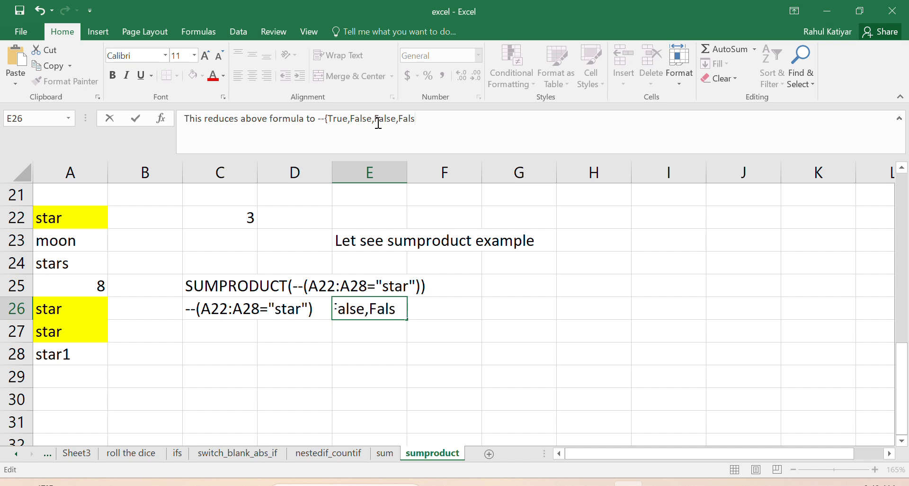
text(e,Tr)
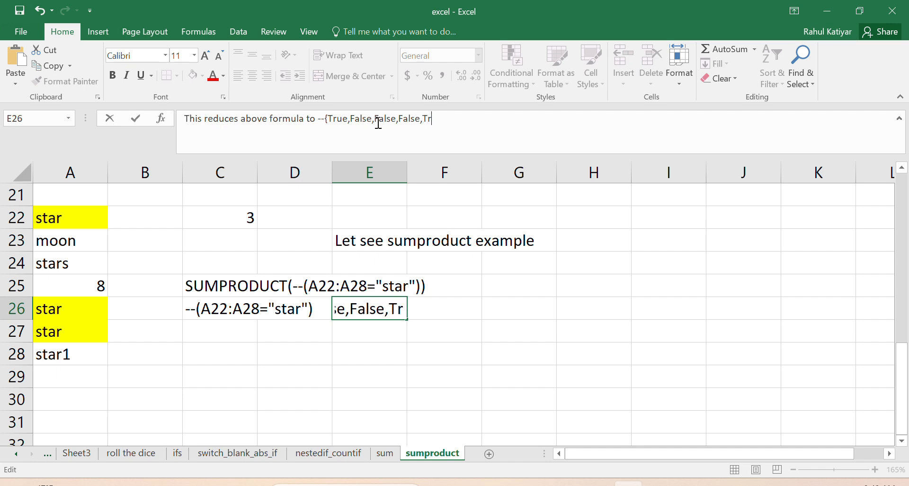
text(ue,Tr)
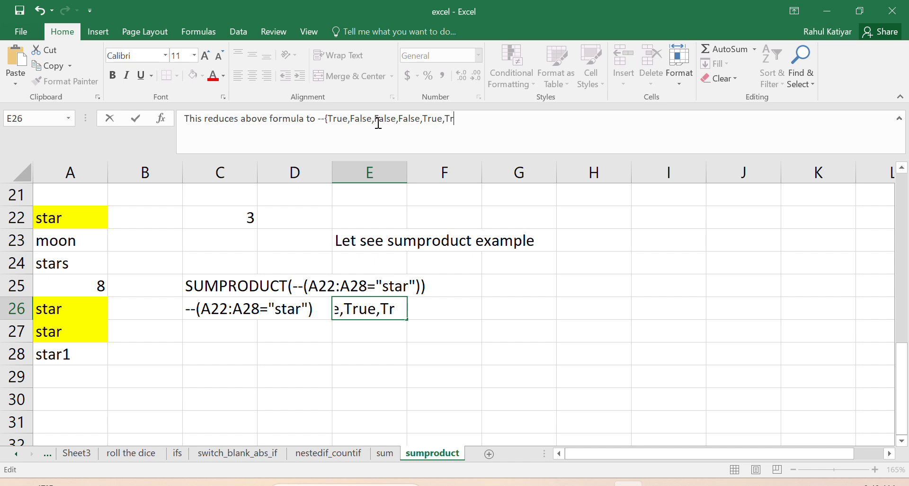
text(ue)
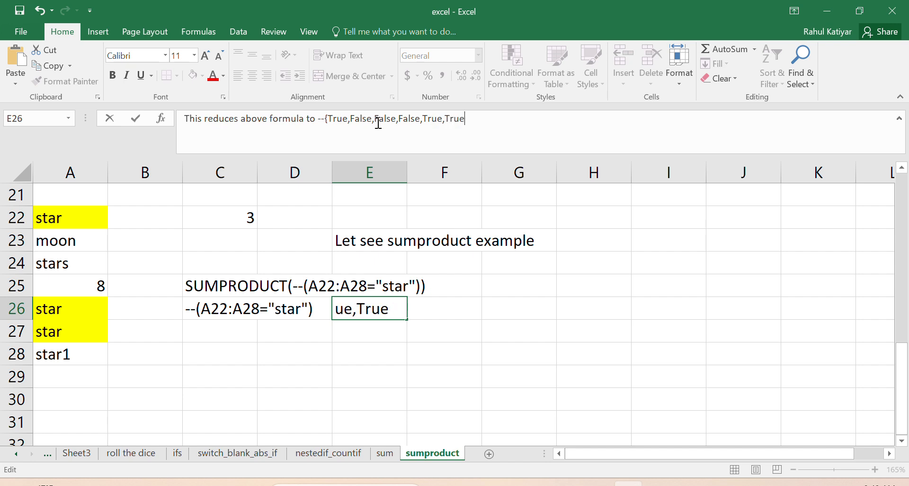
text(,Fal)
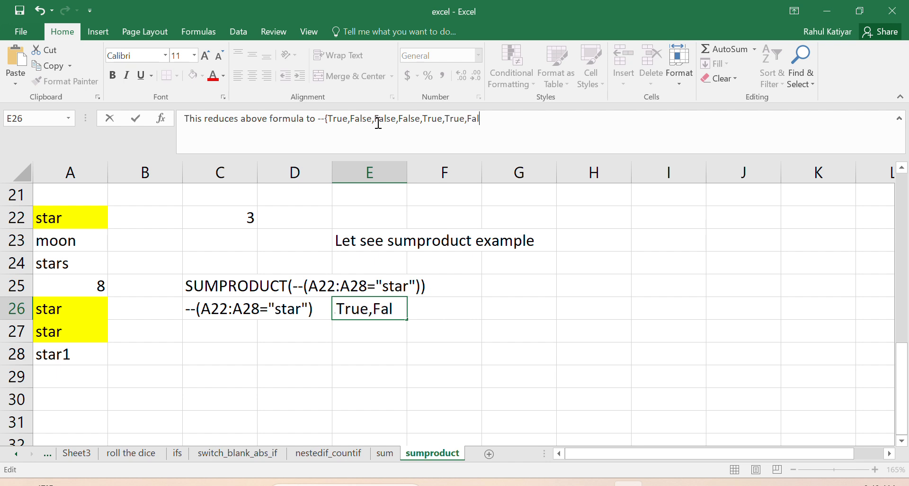
text(se)
click(594, 333)
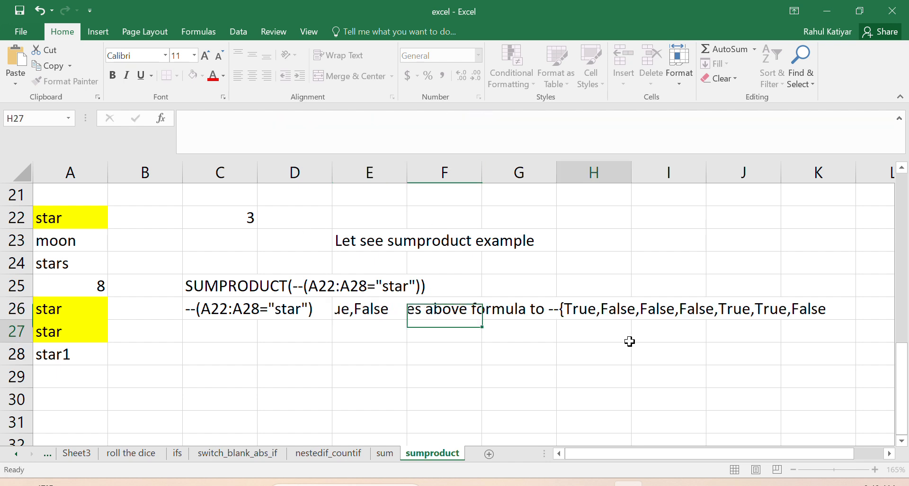
Close the list of results at the end of the note in E26 with a curly brace }
click(405, 315)
click(506, 122)
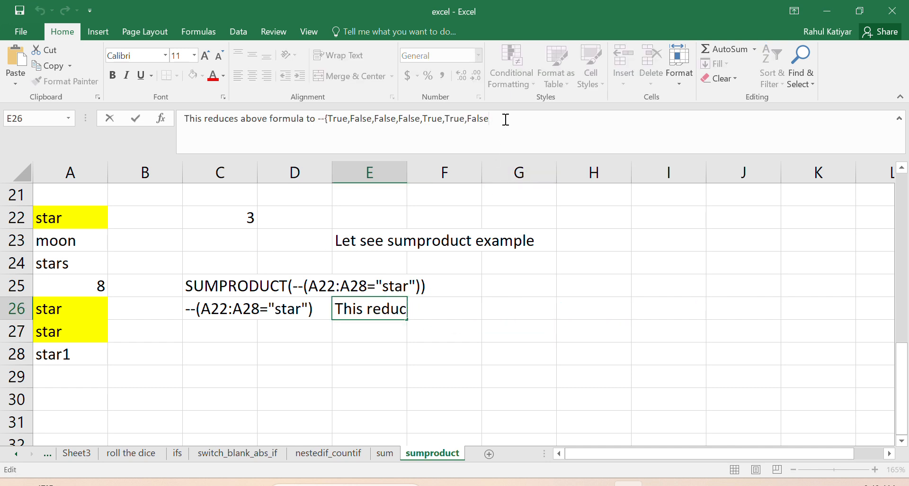
text(})
click(347, 377)
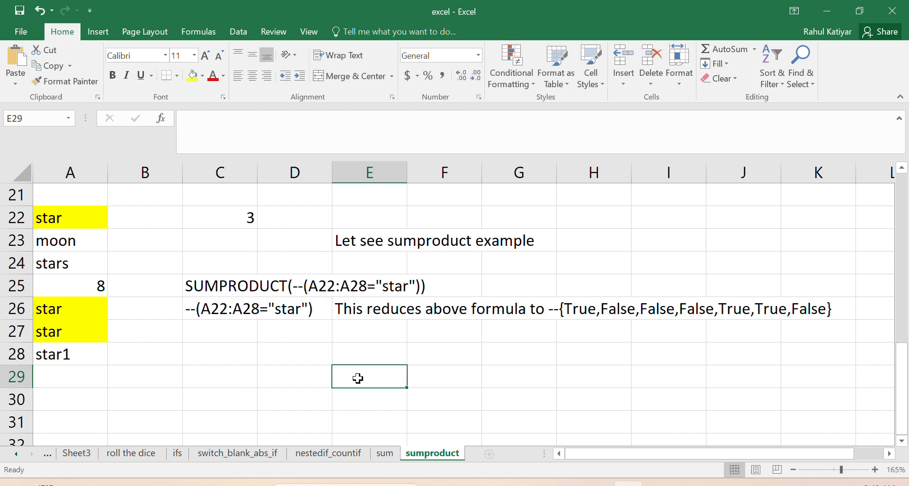
Remove the double minus from the expression text in C26, leaving (A22:A28="star")
click(189, 305)
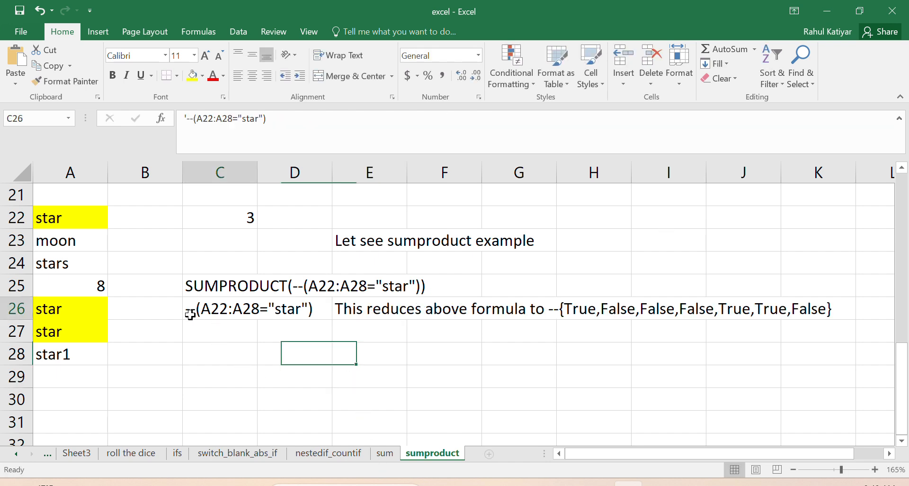
click(193, 122)
key(BackSpace)
key(BackSpace)
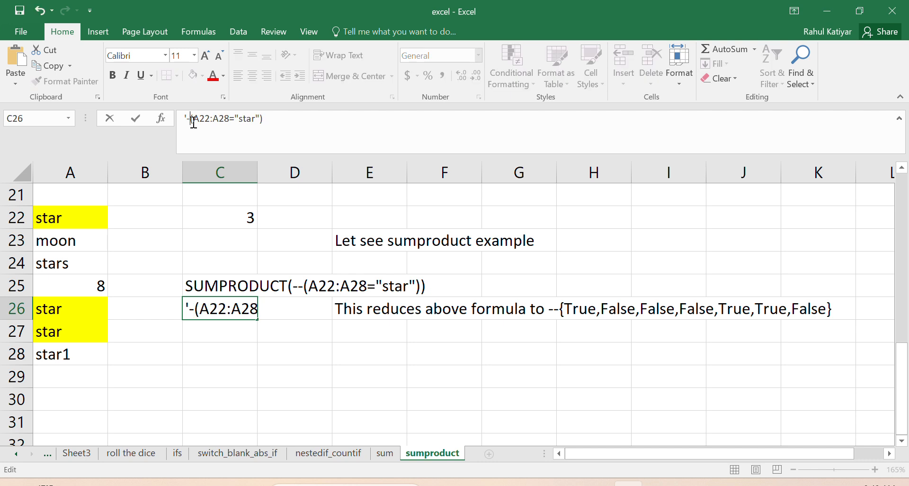
click(337, 377)
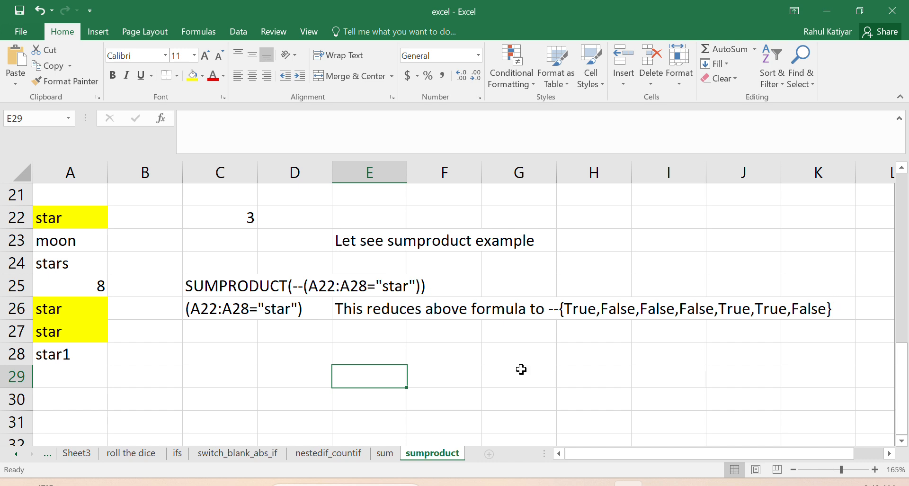
Enter the note "Placing -- will convert boolean to 1,0" in C28
click(229, 353)
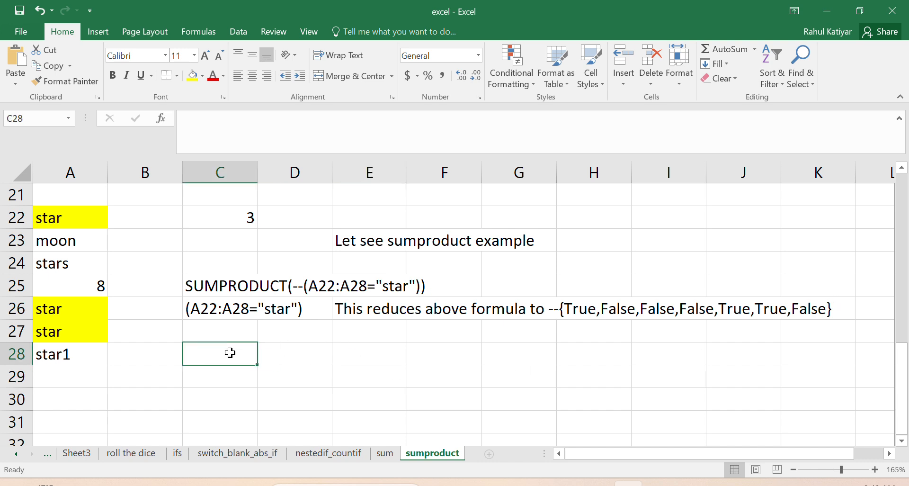
text(Placingg)
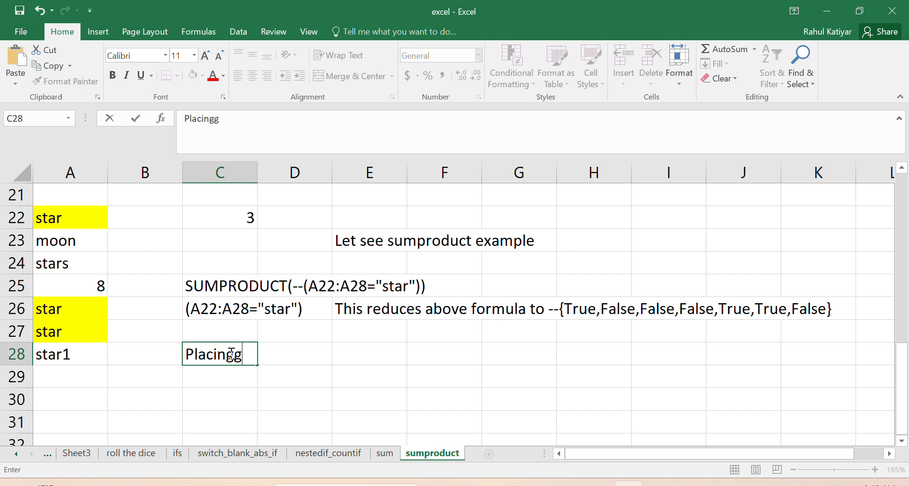
key(BackSpace)
text(-- will c)
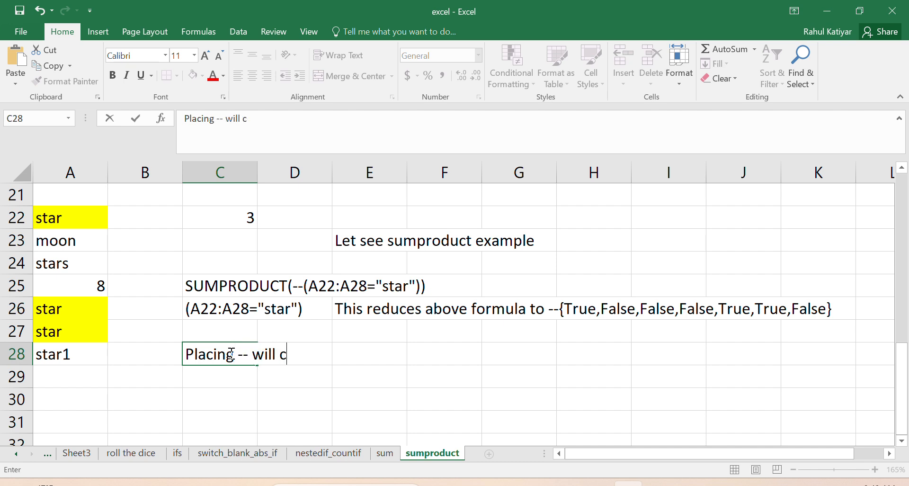
text(onver)
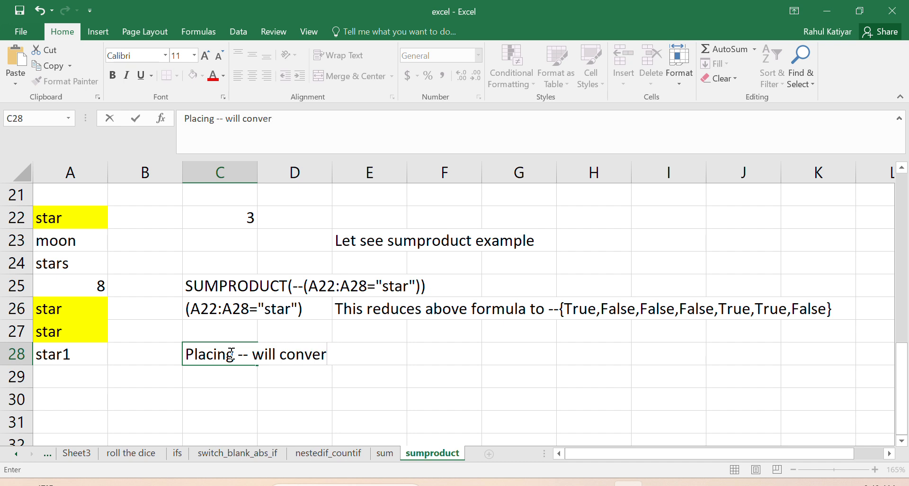
text(t boole)
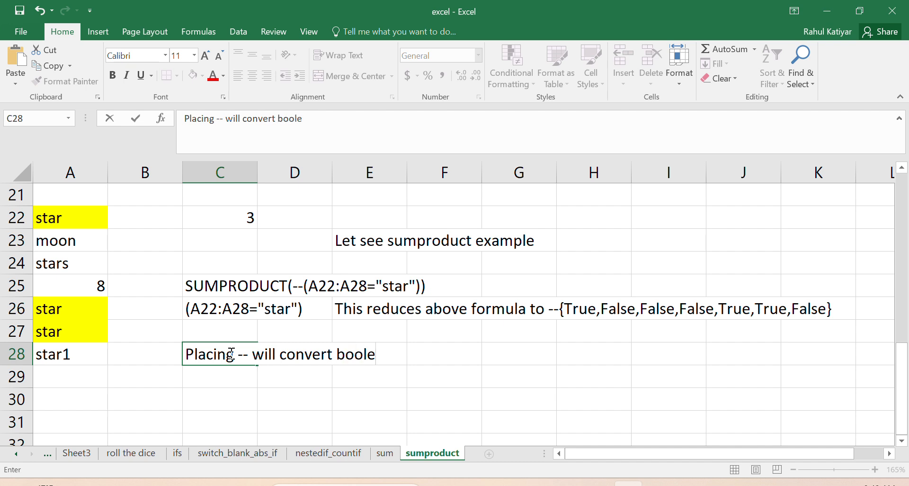
text(an to 1,0)
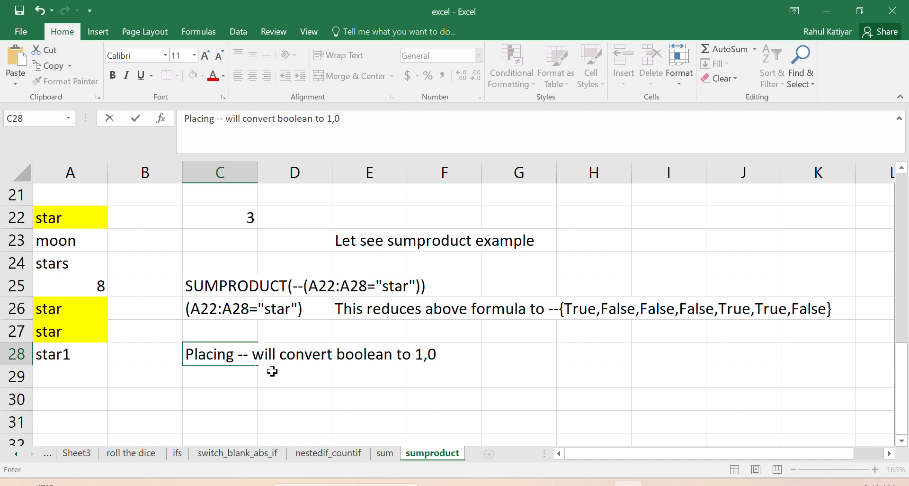
click(275, 402)
Insert an empty column before column C
click(154, 224)
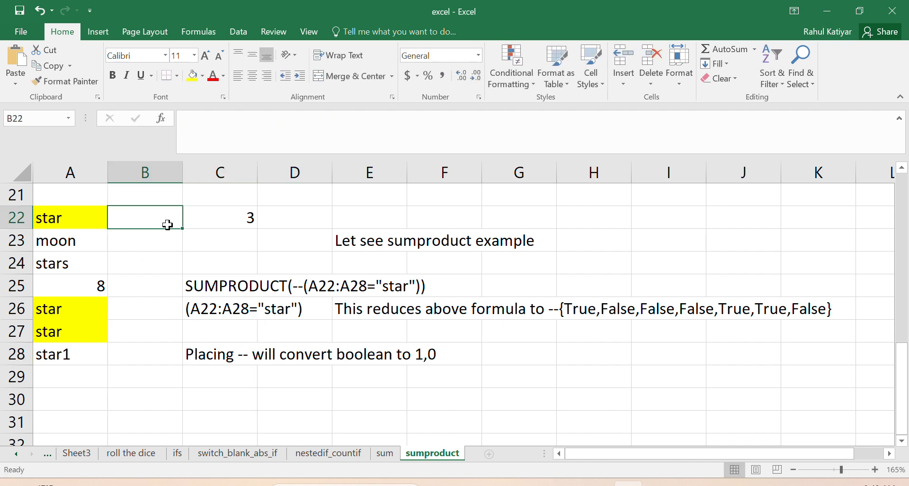
right_click(212, 173)
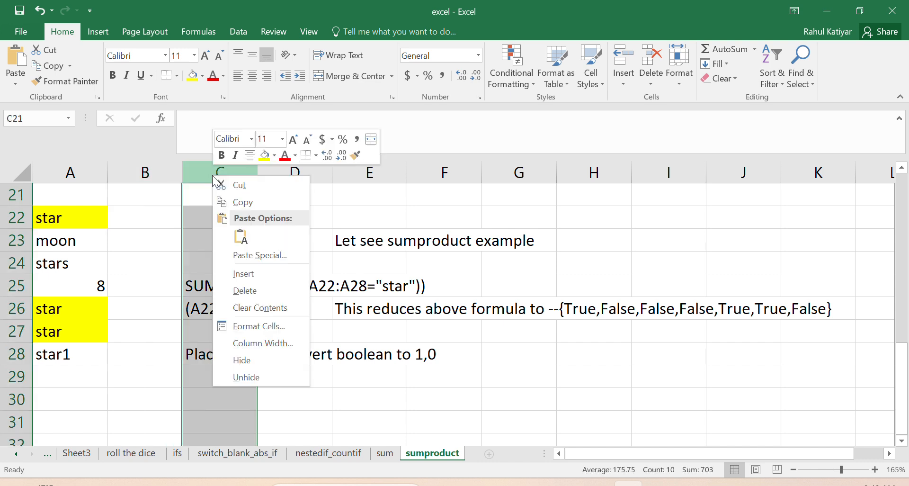
click(234, 278)
Enter True in B22 and 1 in C22 beside the first "star" entry
click(154, 217)
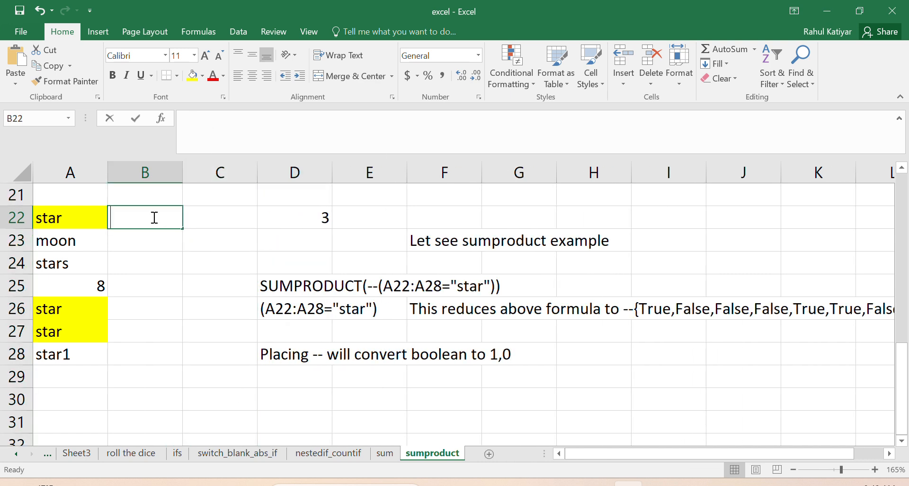
text(True)
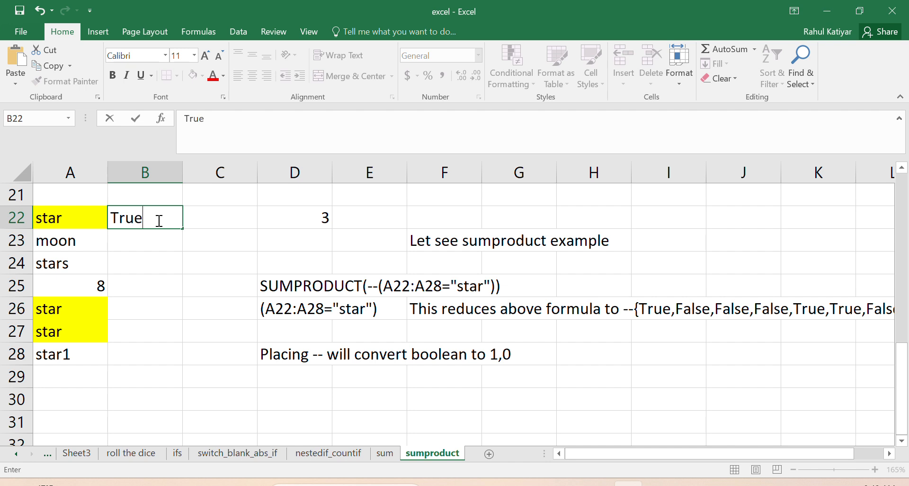
click(210, 217)
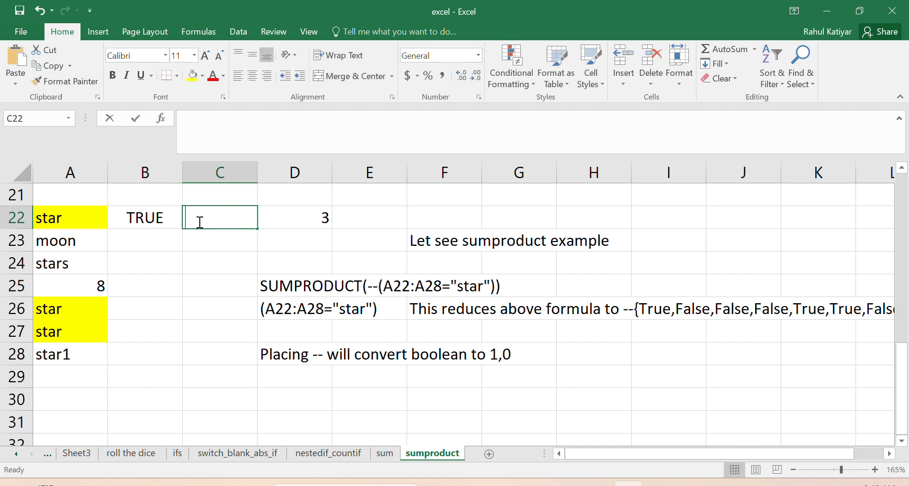
text(1)
click(173, 337)
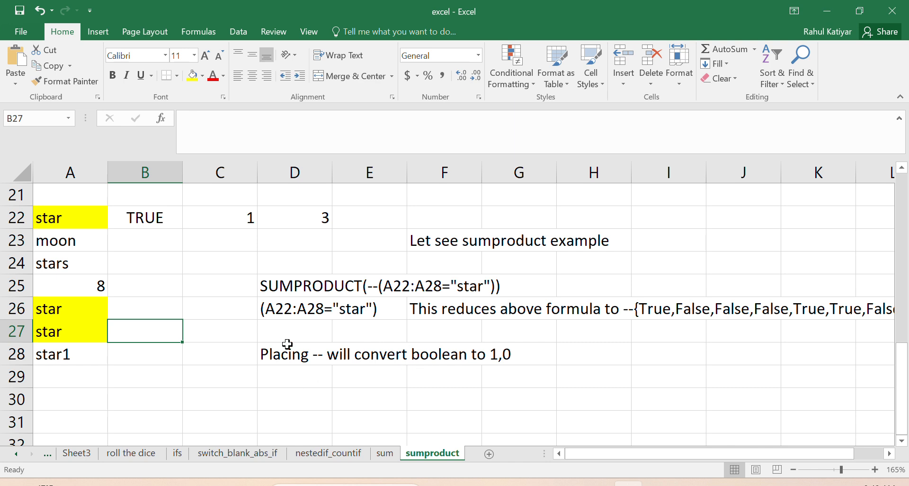
Copy the expression text from D26 into B21 as a heading and widen column B to fit it
click(293, 310)
key(ctrl+c)
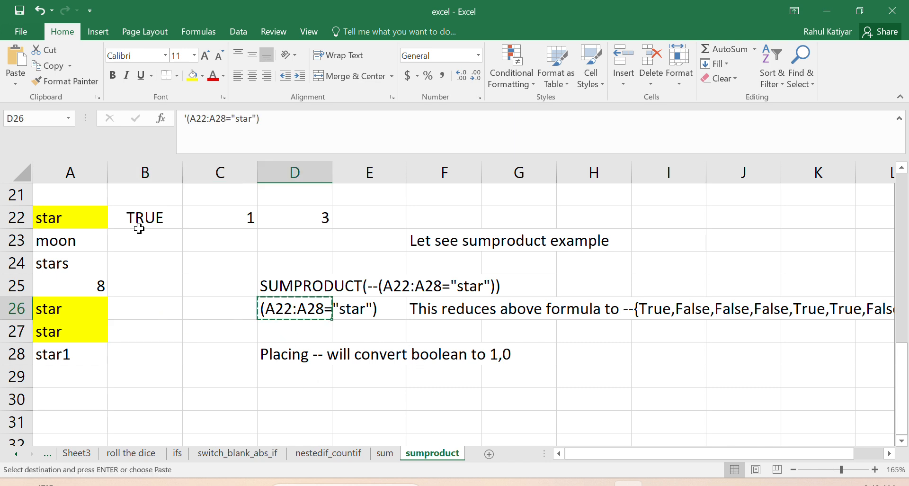
click(133, 192)
key(ctrl+v)
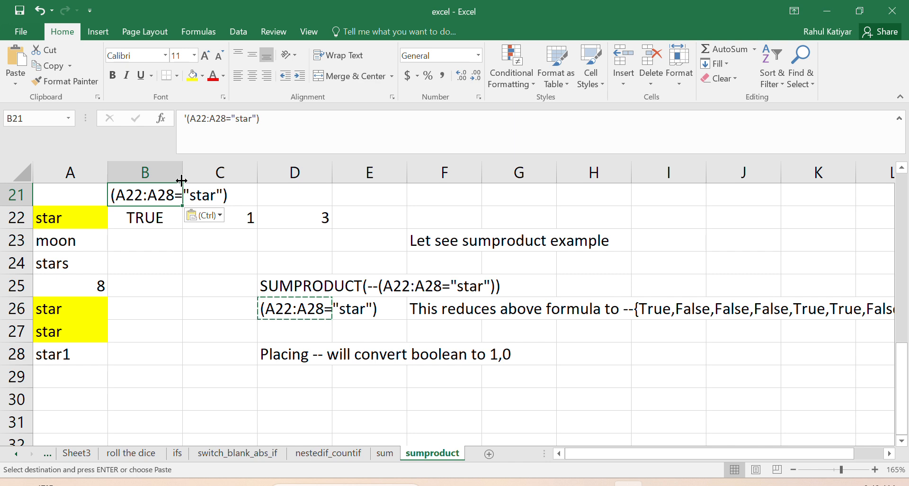
drag(183, 176, 233, 177)
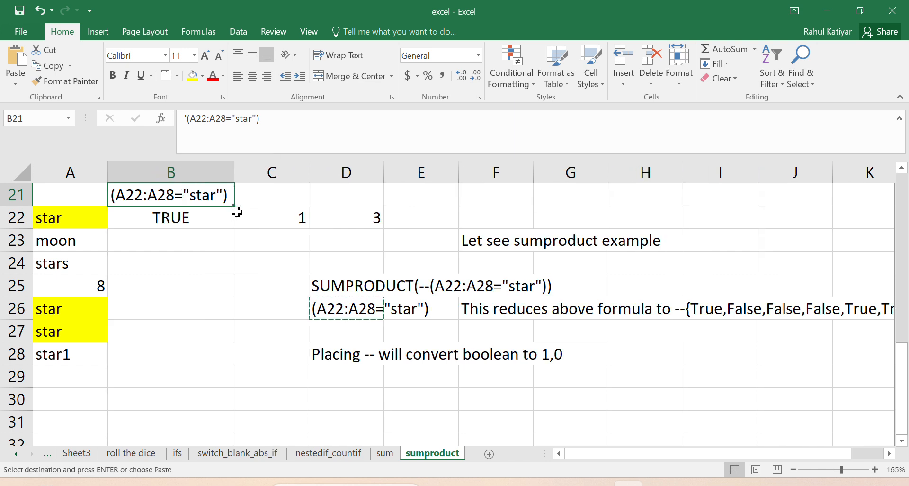
Copy the B21 heading into C21, prefix it with -- to read --(A22:A28="star"), and widen column C to fit
click(280, 202)
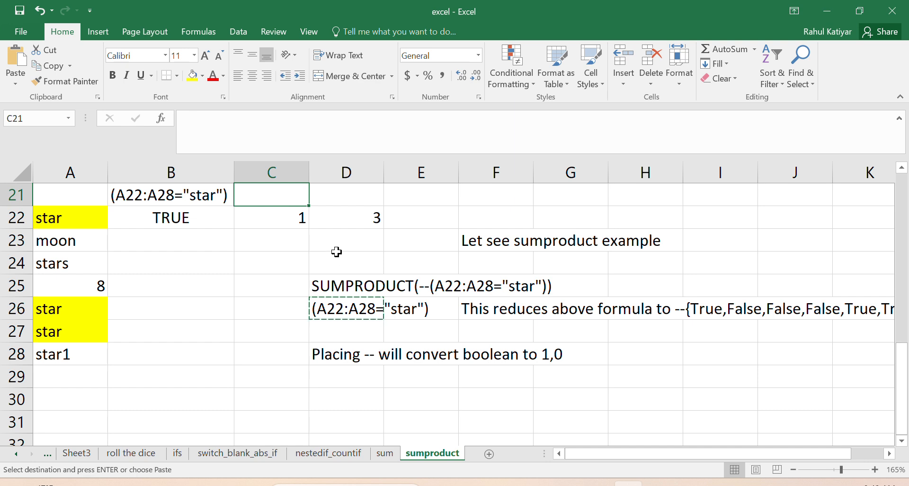
click(200, 191)
key(ctrl+c)
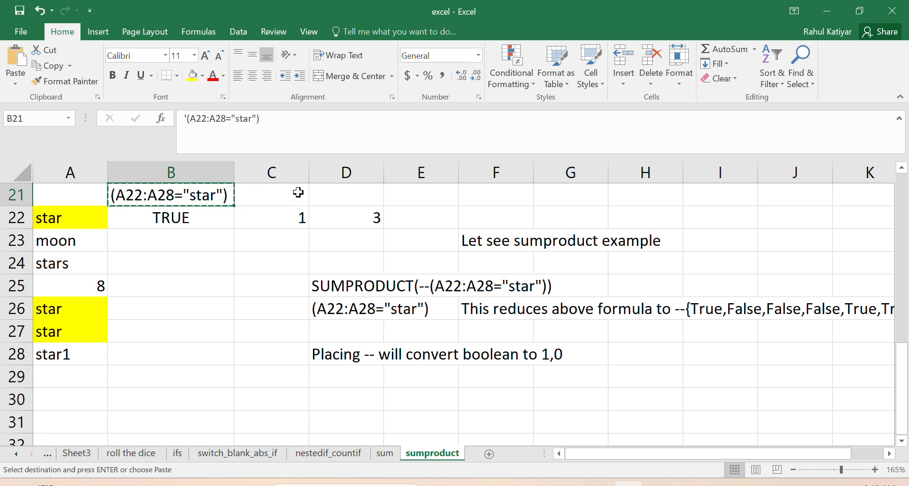
click(270, 192)
key(ctrl+v)
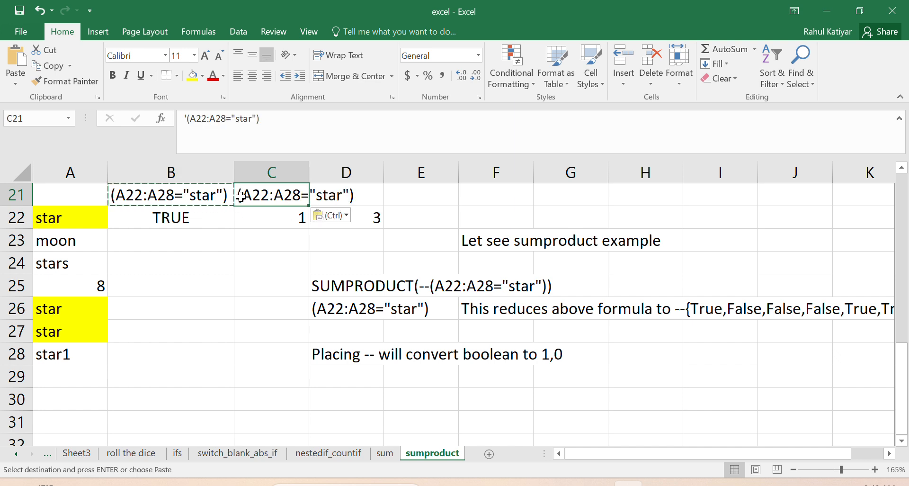
double_click(239, 195)
text(--)
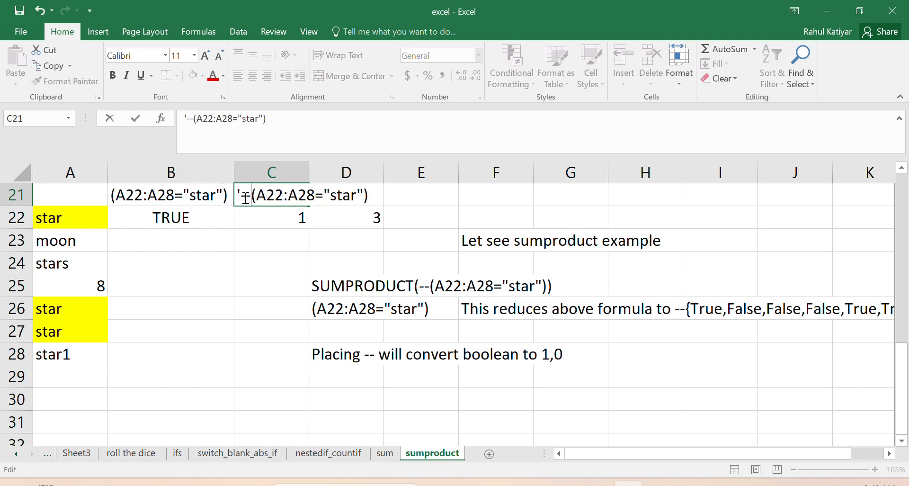
key(Return)
drag(308, 168, 371, 169)
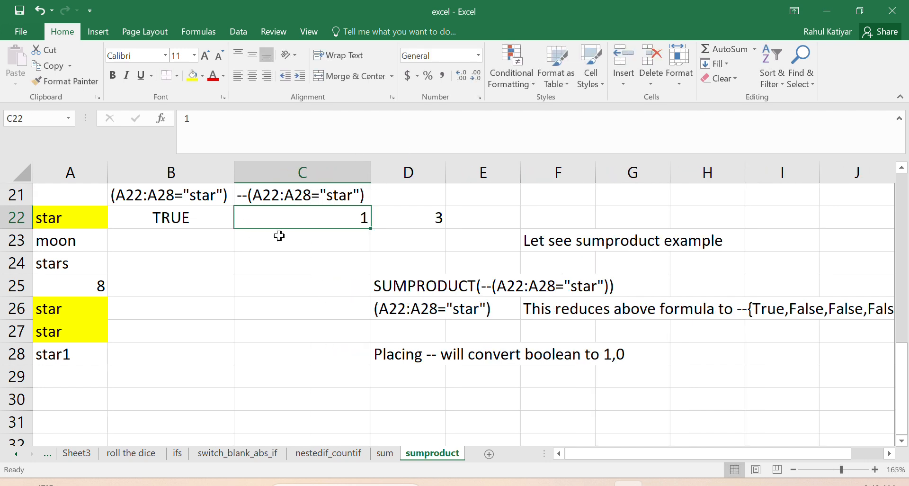
Enter False in B23 as the comparison result for "moon"
click(184, 219)
click(182, 244)
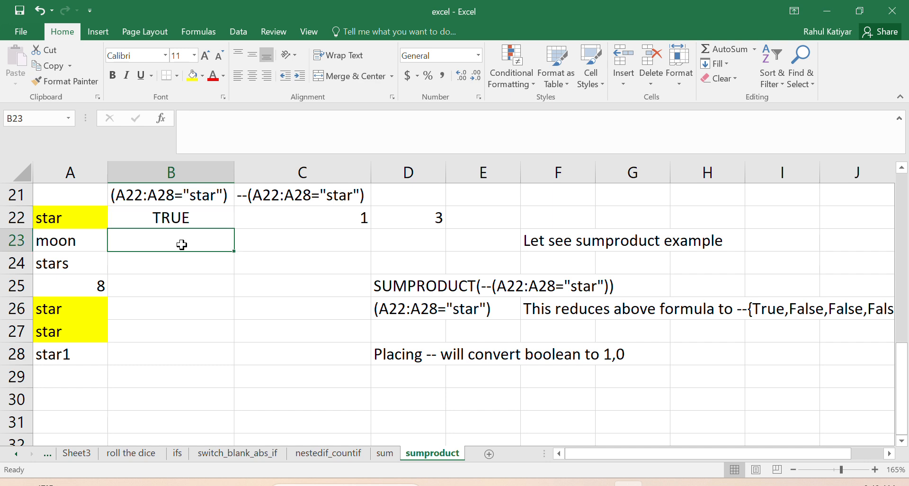
text(False)
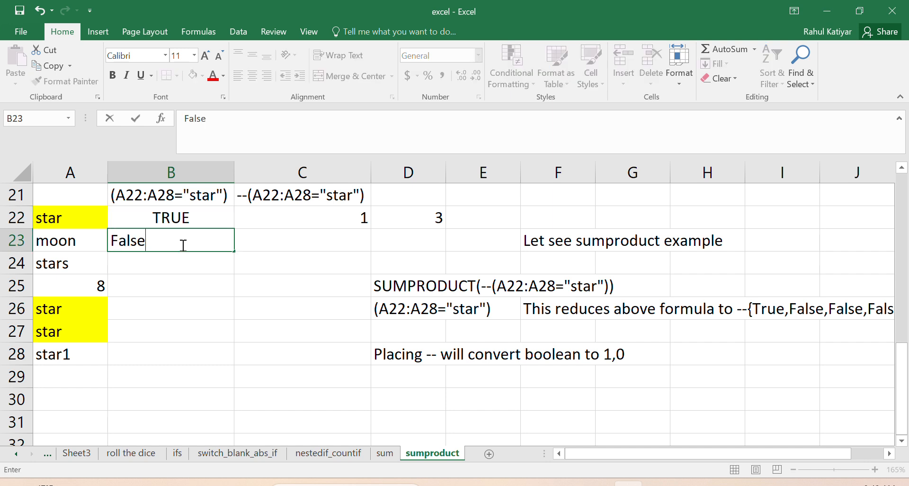
click(318, 241)
Enter 0 in C23 and center the cells C22:C28 horizontally
click(312, 217)
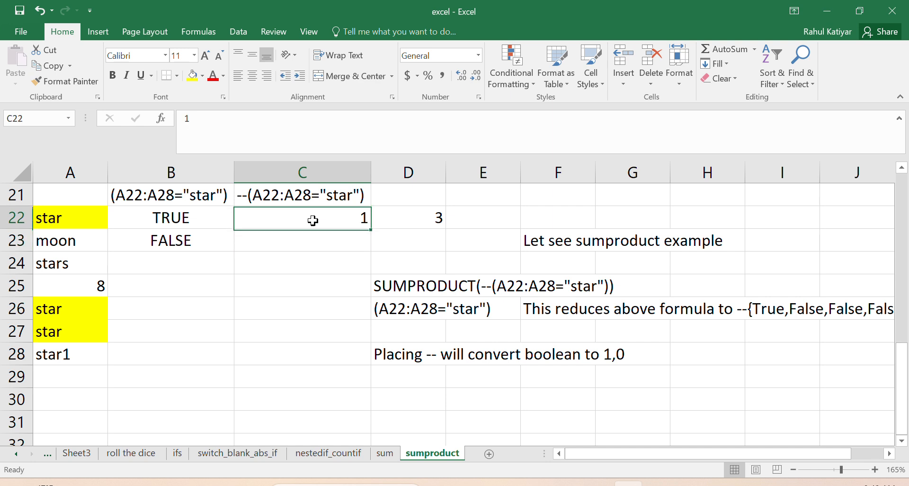
click(253, 75)
click(260, 243)
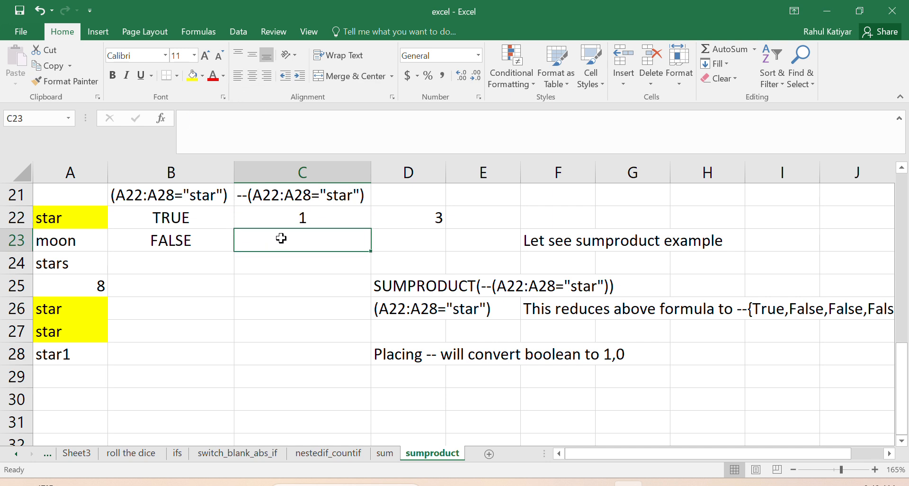
text(0)
click(345, 316)
click(323, 241)
drag(294, 217, 280, 355)
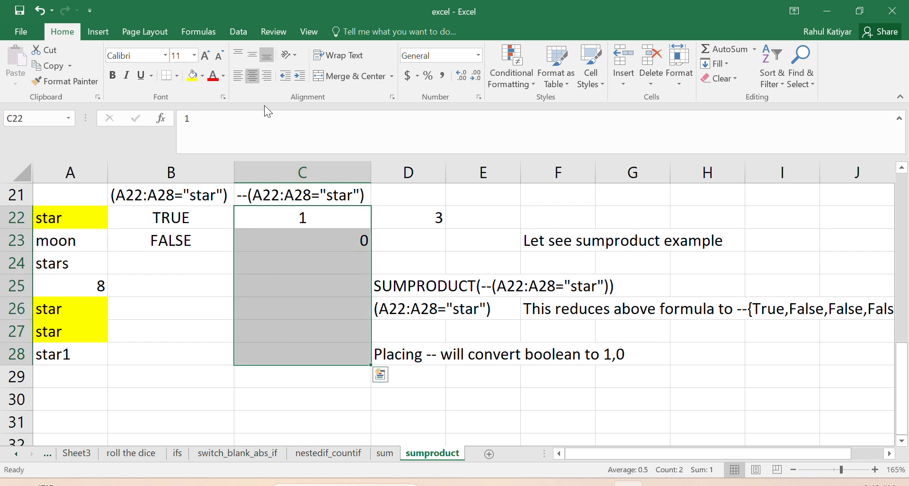
click(252, 76)
click(252, 76)
Enter False in B24 and 0 in C24 for the "stars" entry
click(185, 266)
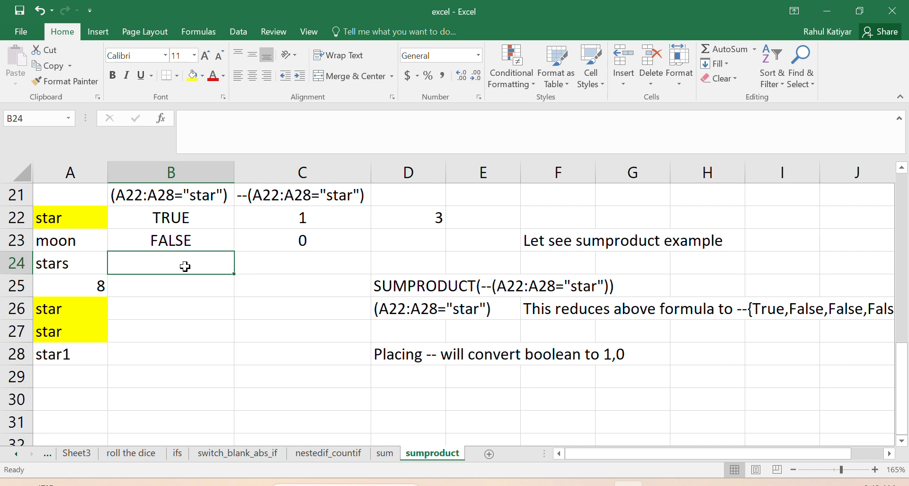
double_click(185, 266)
text(False)
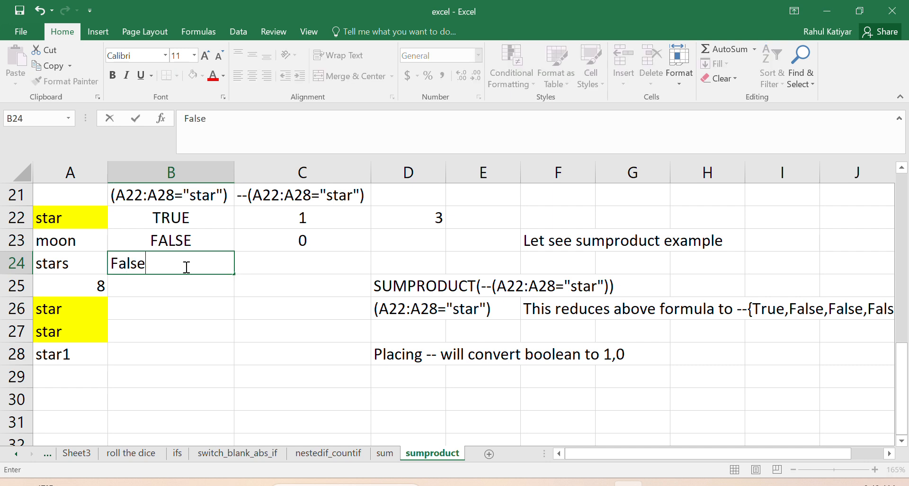
click(301, 260)
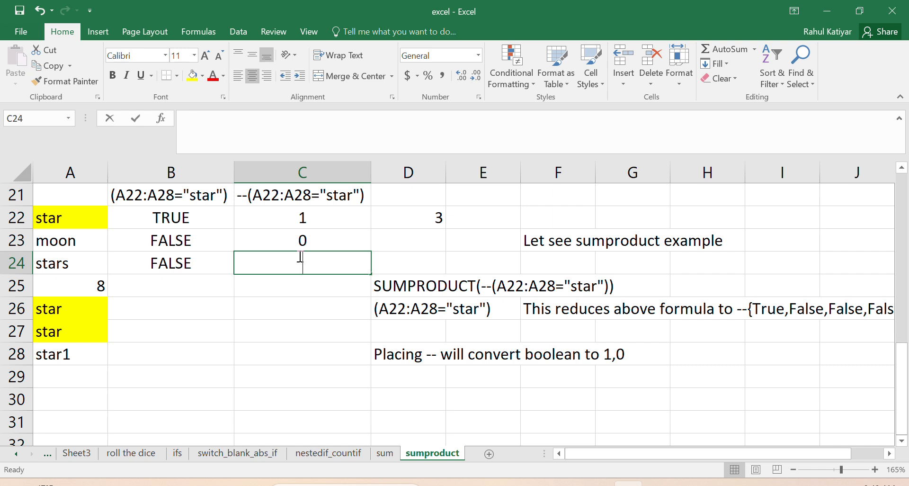
text(0)
Fill the FALSE value from B24 down to B25 and enter 0 in C25
click(192, 261)
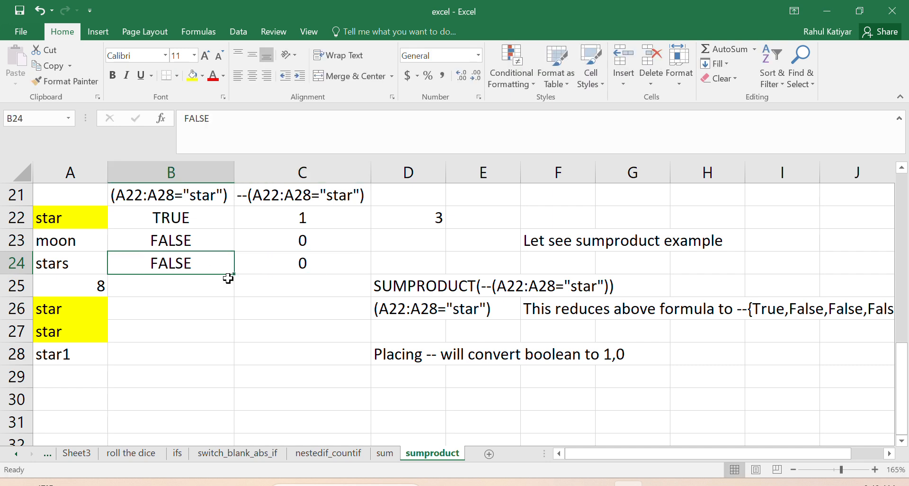
drag(237, 273, 240, 297)
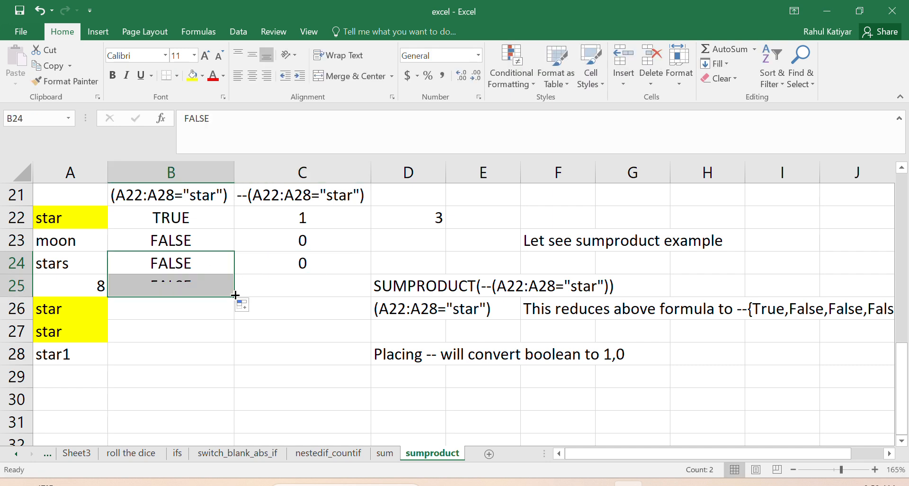
click(319, 282)
text(0)
drag(302, 323, 287, 308)
Copy TRUE from B22 into B26:B27 and enter 1 in both C26 and C27
click(192, 217)
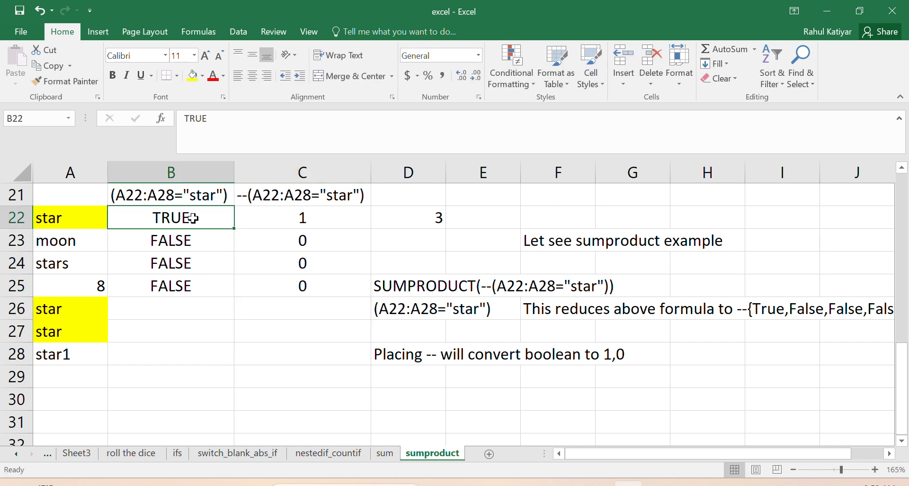
key(ctrl+c)
drag(170, 313, 171, 327)
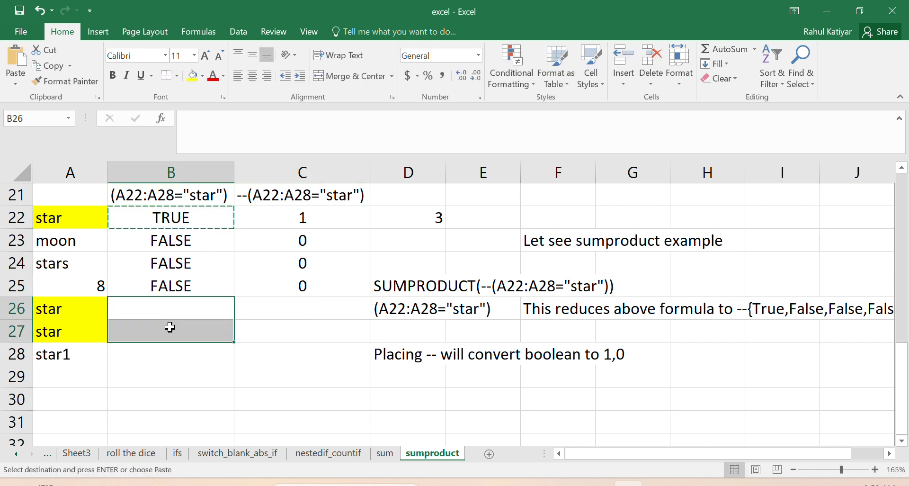
key(ctrl+v)
click(305, 308)
text(1)
key(Return)
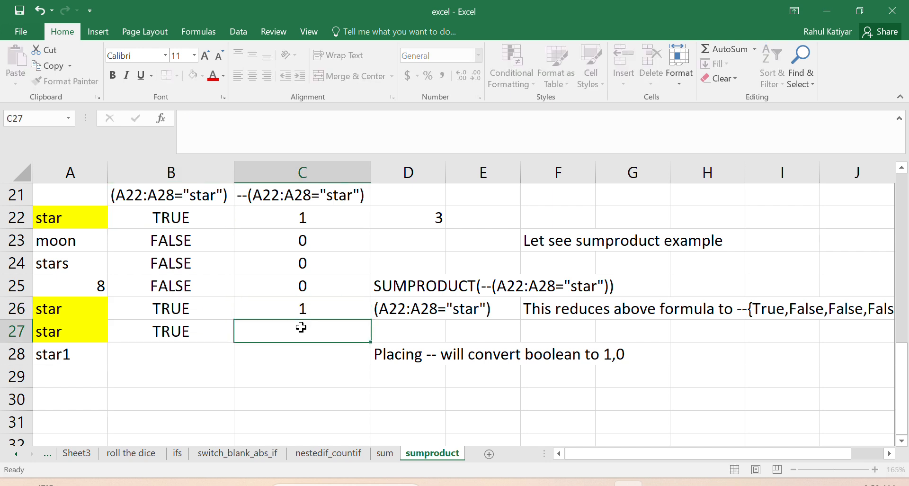
text(1)
click(171, 352)
Copy FALSE from B25 into B28 and enter 0 in C28 for the "star1" entry
click(171, 285)
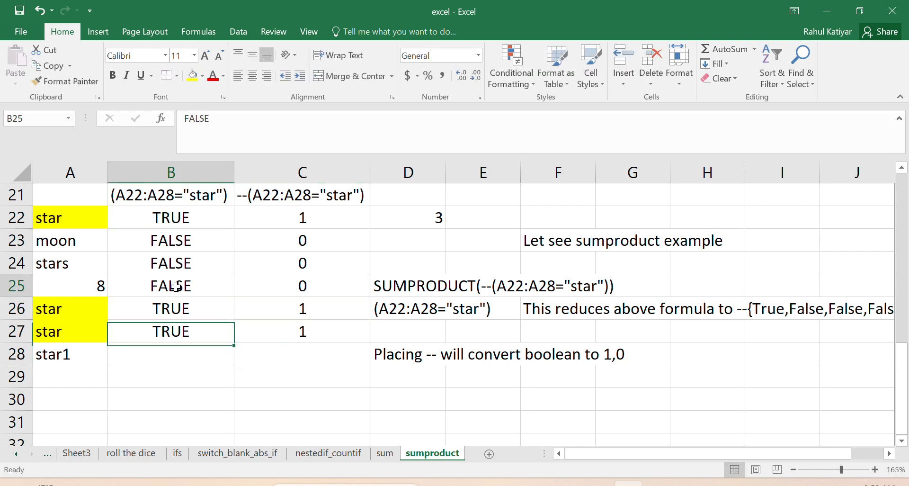
key(ctrl+c)
click(172, 351)
key(ctrl+v)
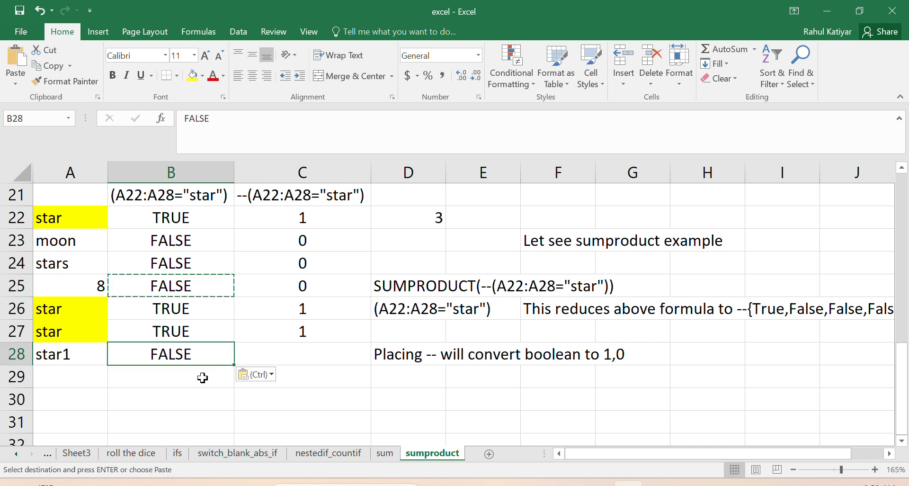
click(288, 354)
key(ctrl+v)
text(0)
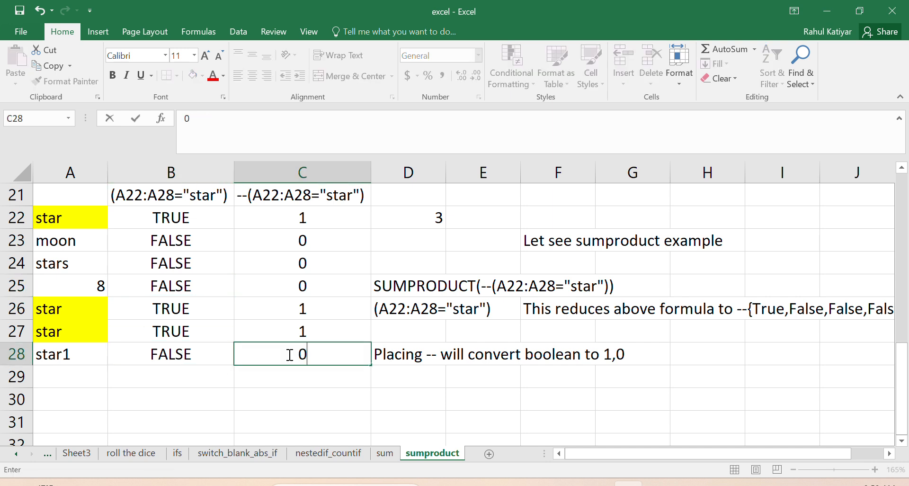
click(305, 396)
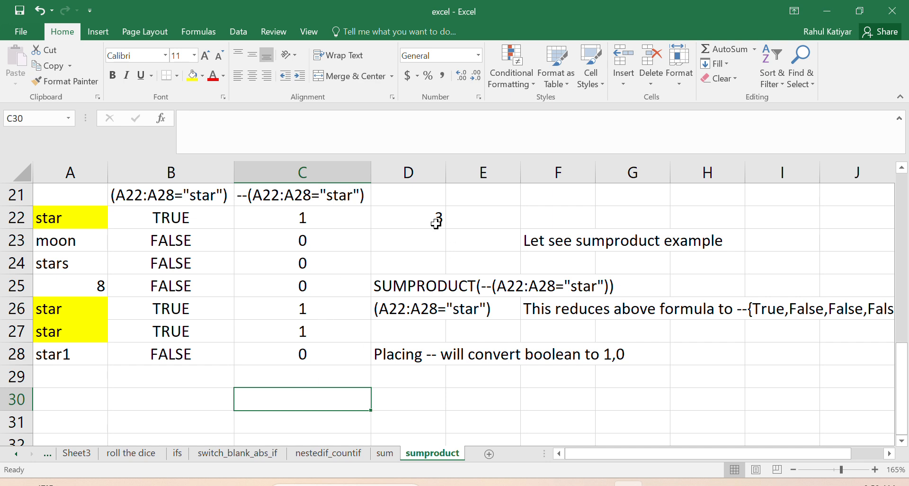
Enter the concluding note "so we get 3" in D30
click(391, 399)
text(so)
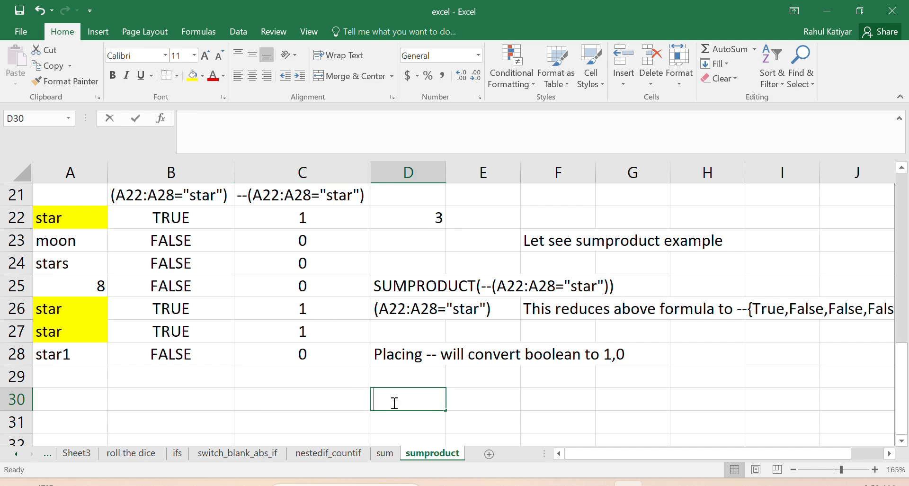
text( we)
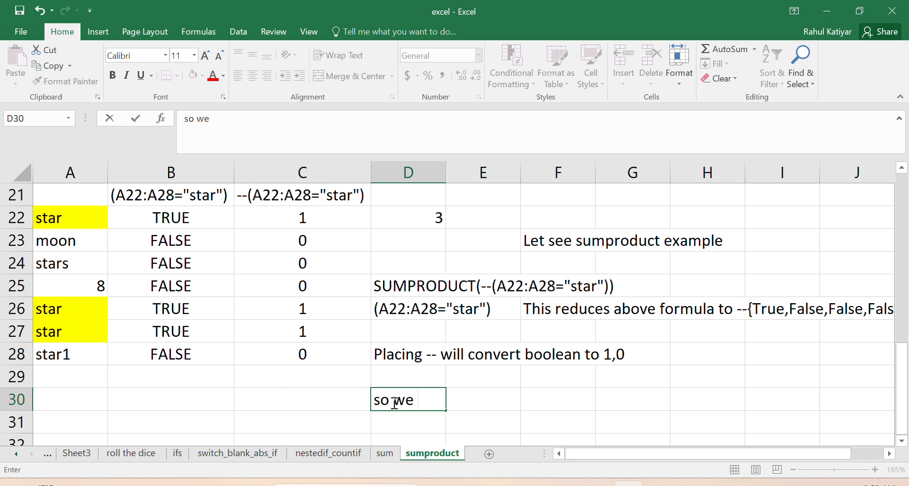
text( get 3)
click(511, 418)
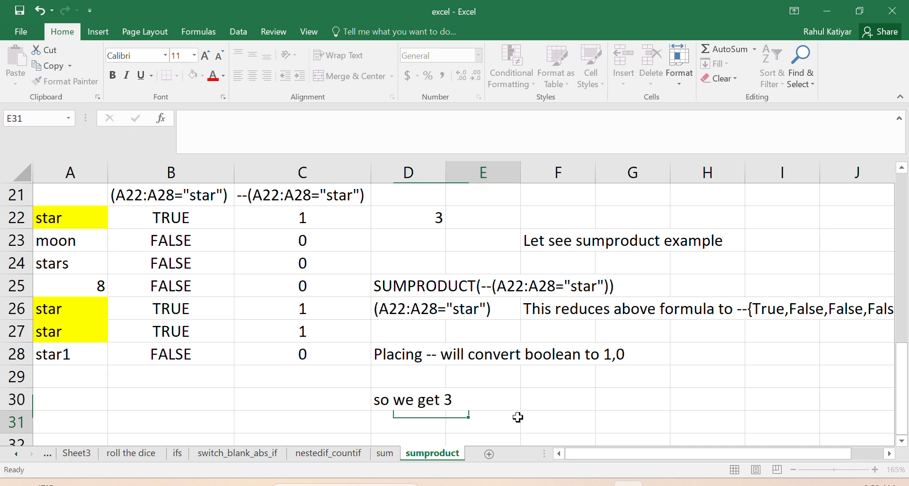
click(420, 400)
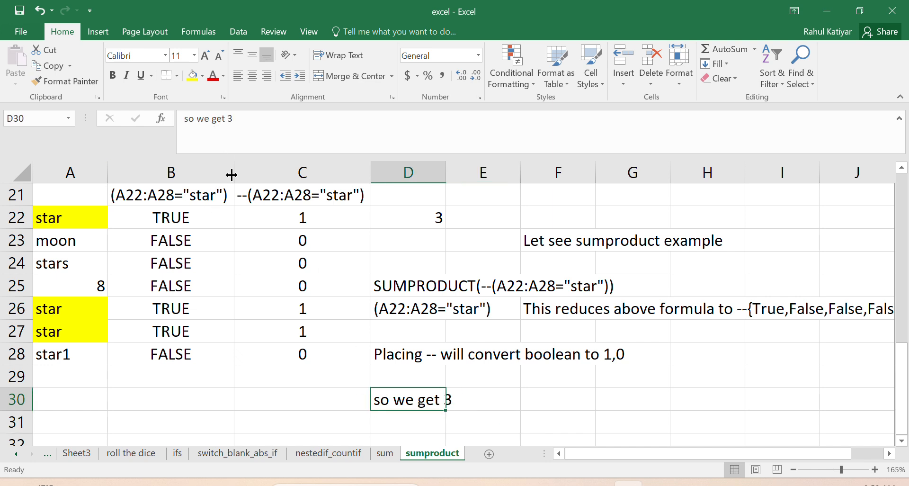
Remove the double minus from the formula in D22 so it reads =SUMPRODUCT((A22:A28="star"))
click(434, 209)
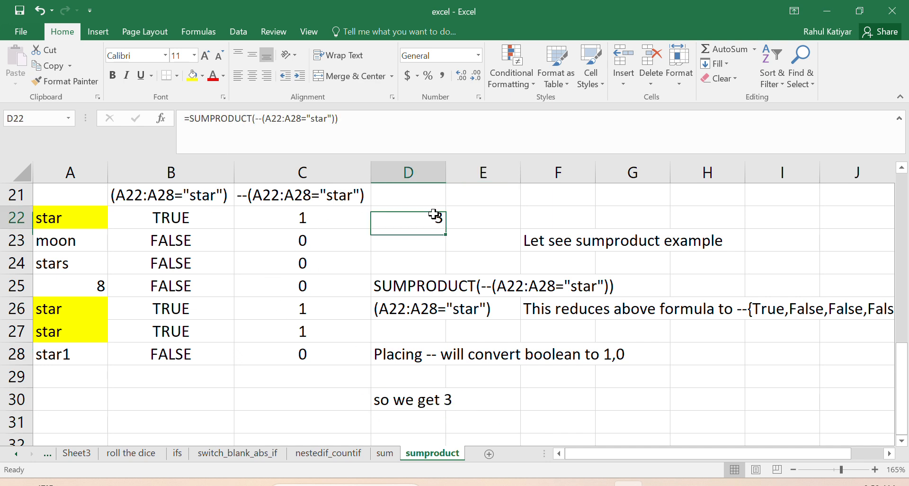
click(263, 118)
key(BackSpace)
key(BackSpace)
key(Return)
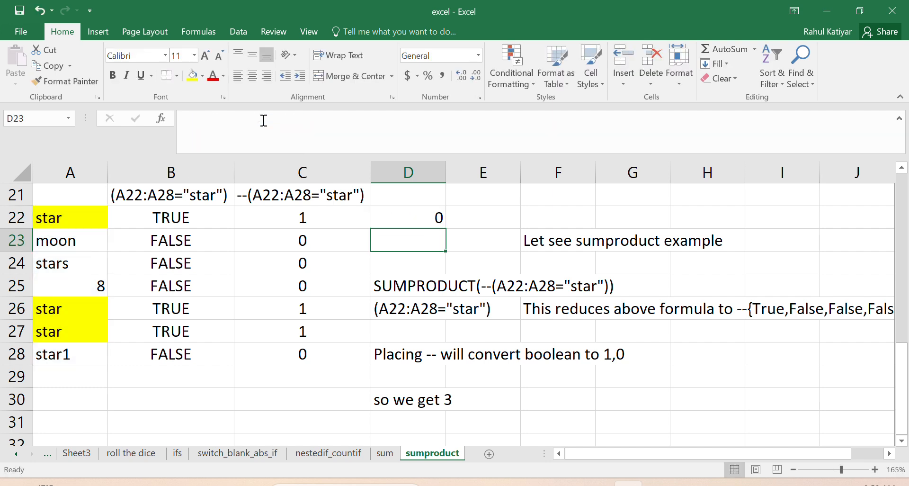
Restore the double minus before the comparison in D22, giving =SUMPRODUCT(--(A22:A28="star"))
click(418, 218)
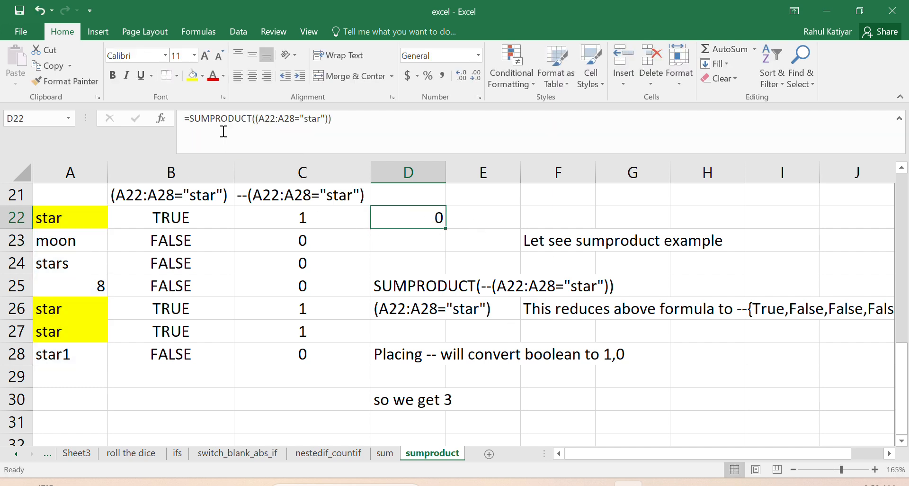
click(256, 118)
text(--)
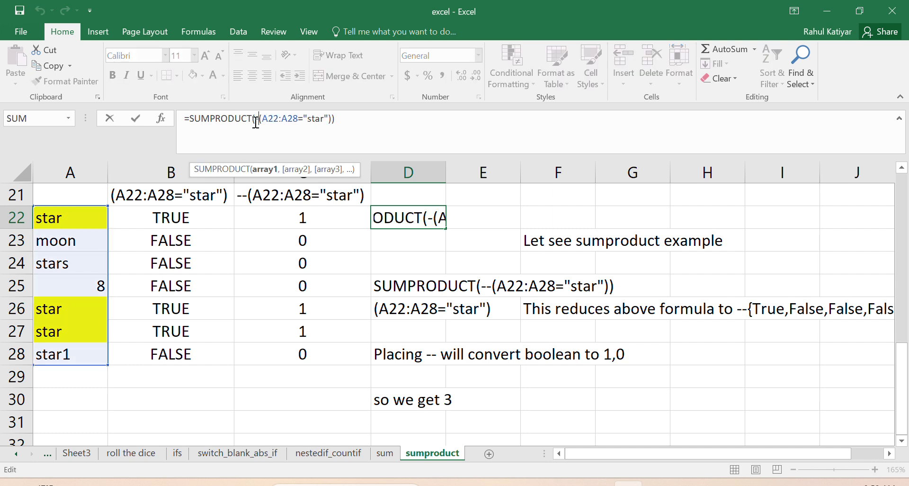
key(Return)
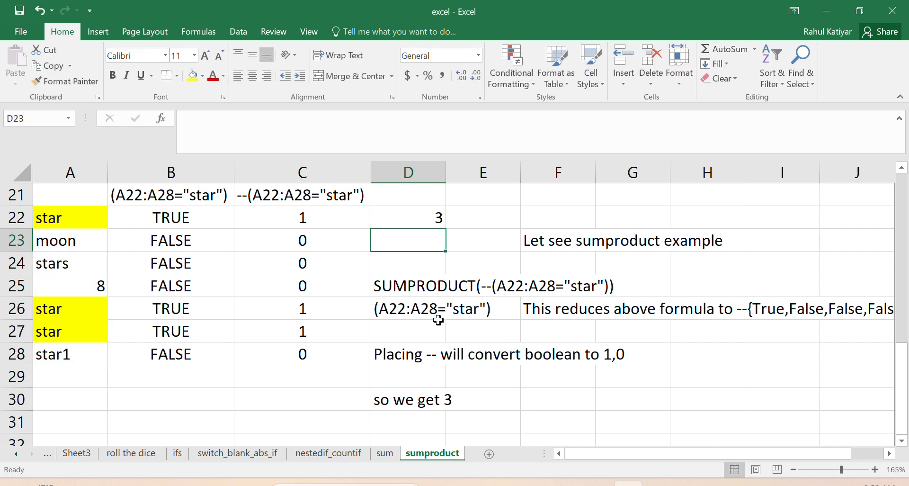
key(Up)
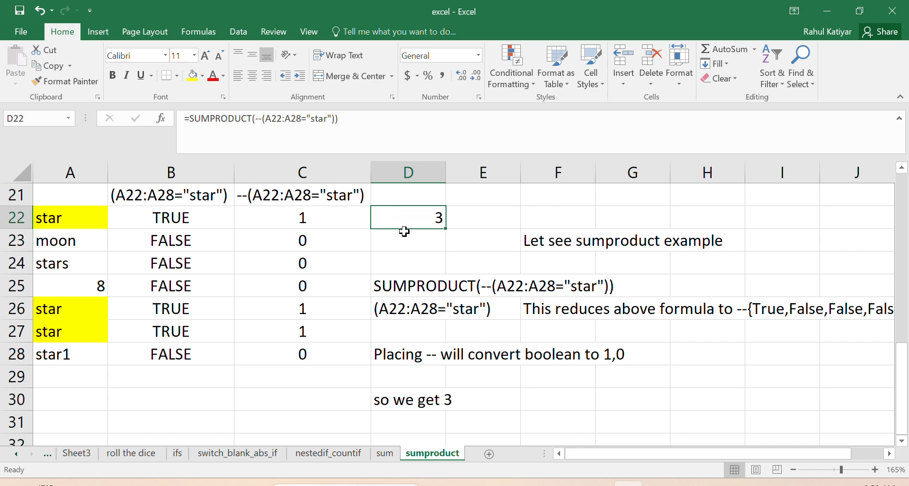
Enter the closing note "any query pls comment thanks for watching" in D31
double_click(406, 420)
text(any)
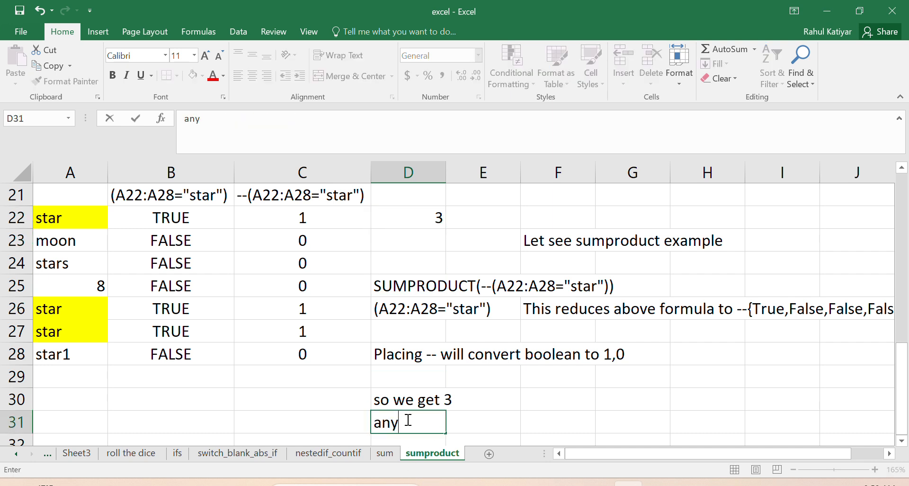
text( query )
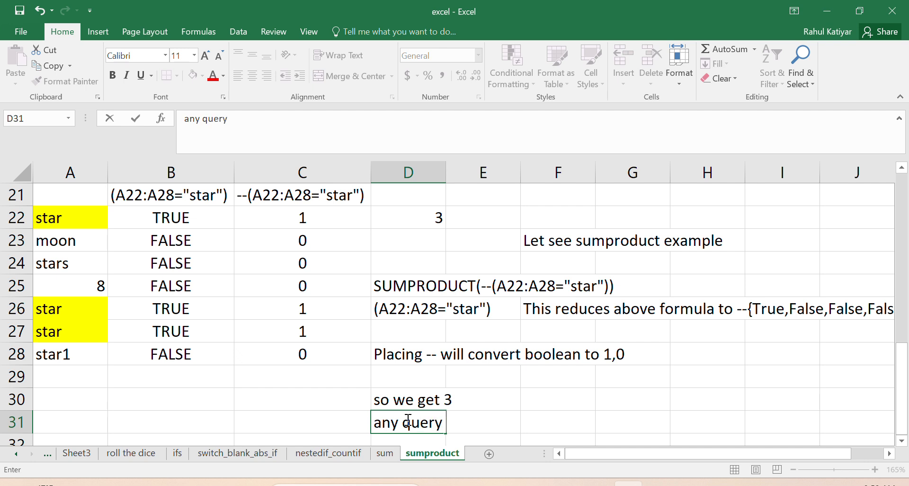
text(pls comment)
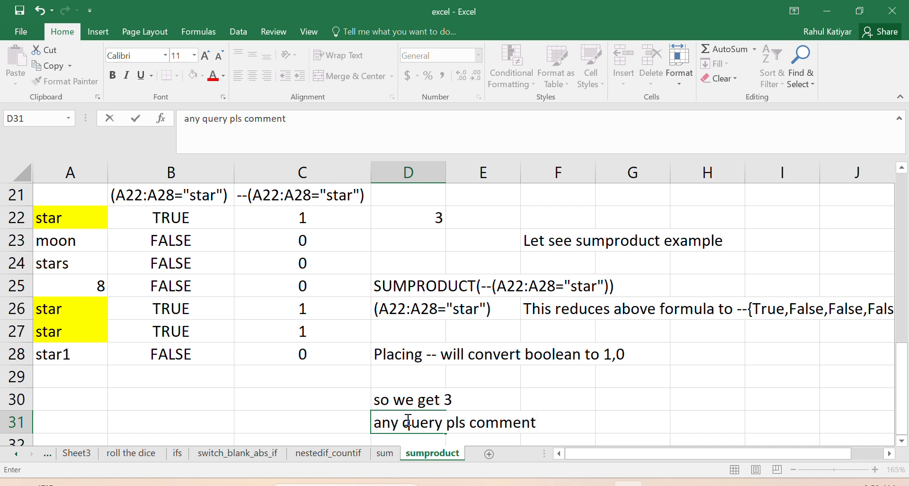
text( thanks for wa)
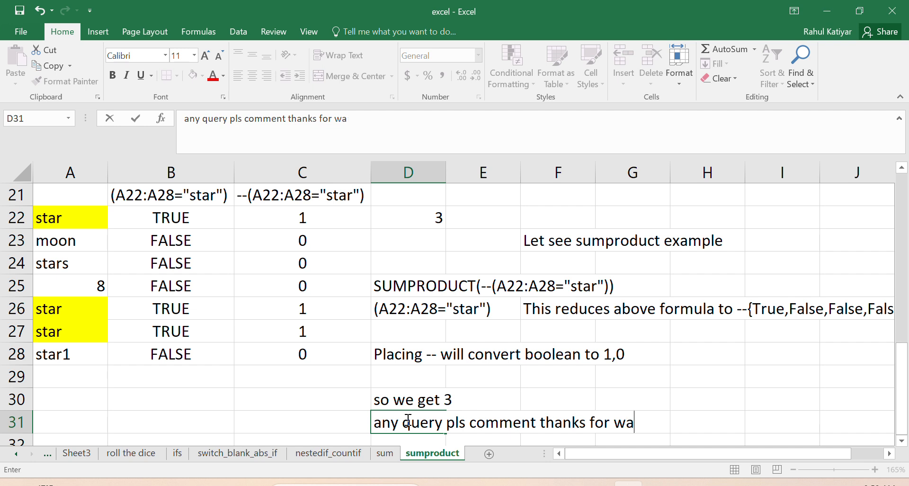
text(tching)
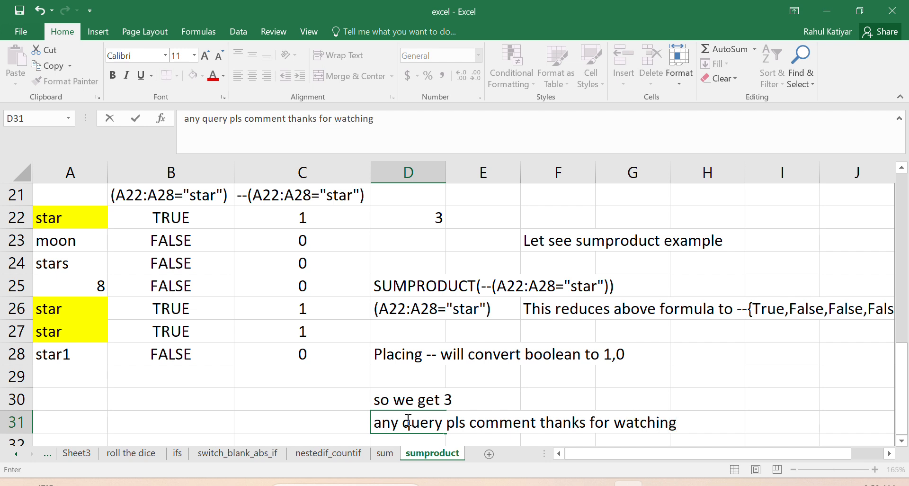